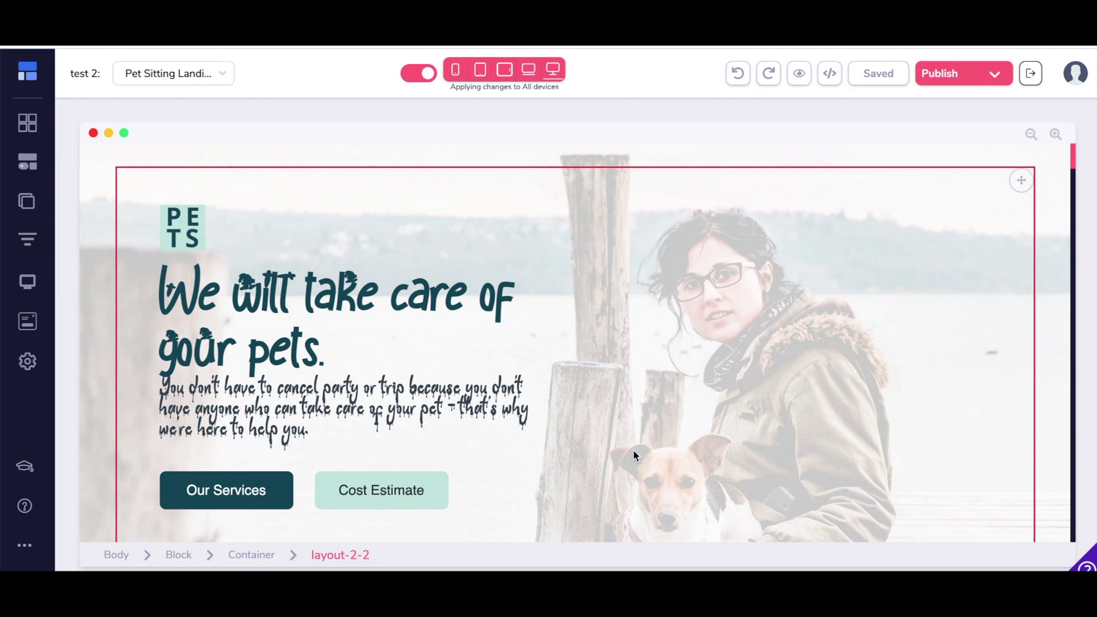
- Find the Lobster card in the Google Fonts catalogue and open its Regular 400 preview page
{"action": "left_click", "coordinate": [633, 450]}
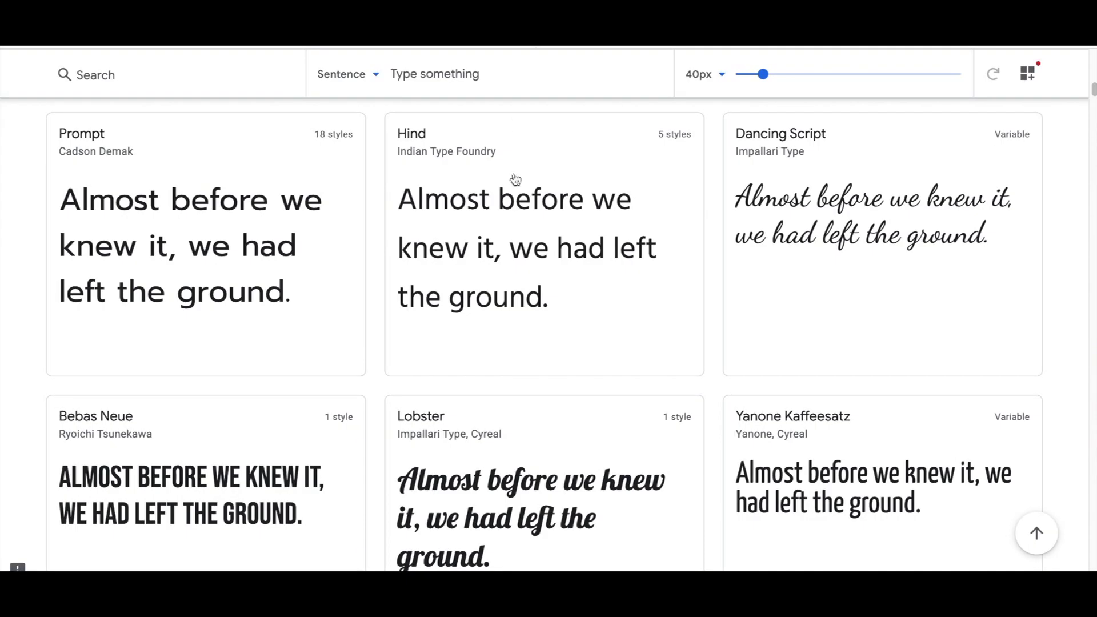
{"action": "scroll", "coordinate": [512, 179], "scroll_direction": "down", "scroll_amount": 6}
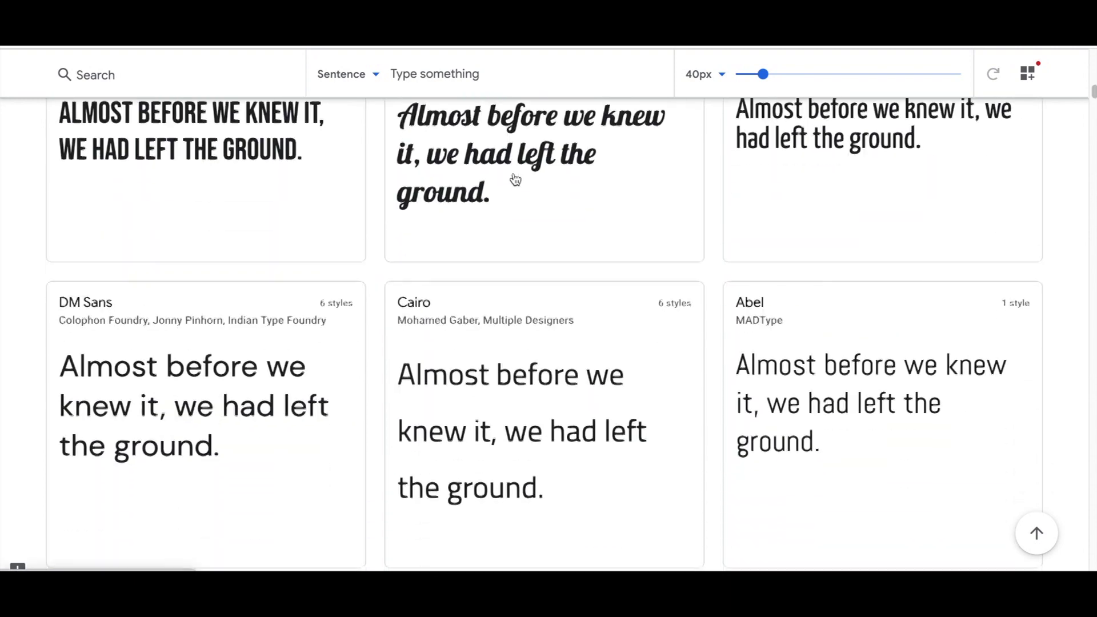
{"action": "scroll", "coordinate": [515, 179], "scroll_direction": "up", "scroll_amount": 3}
{"action": "scroll", "coordinate": [515, 179], "scroll_direction": "down", "scroll_amount": 10}
{"action": "scroll", "coordinate": [515, 178], "scroll_direction": "up", "scroll_amount": 1}
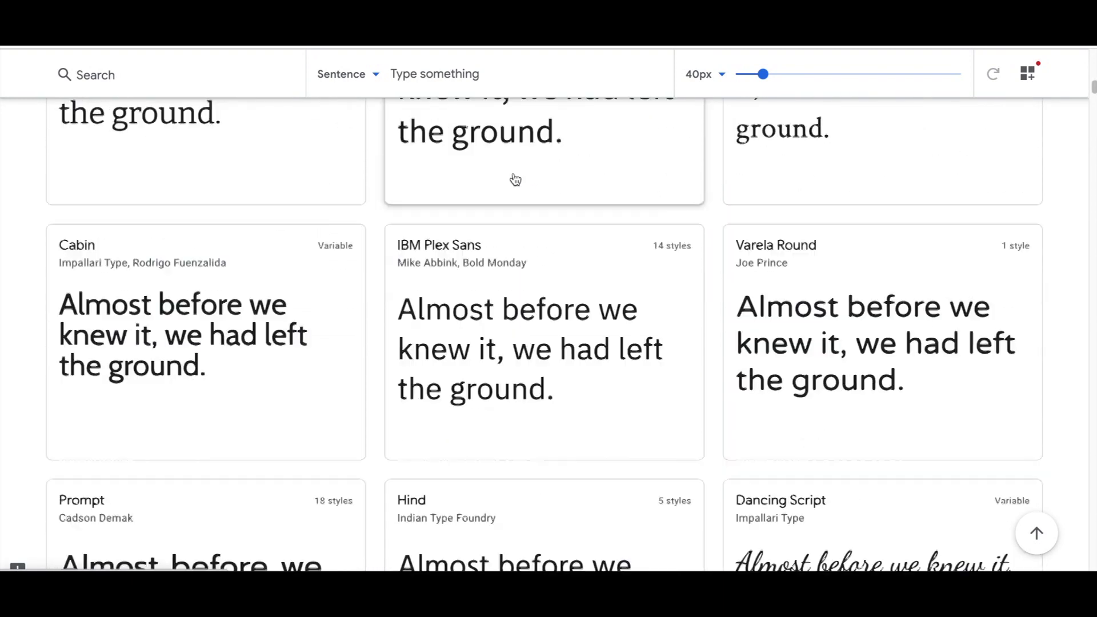
{"action": "scroll", "coordinate": [515, 179], "scroll_direction": "down", "scroll_amount": 5}
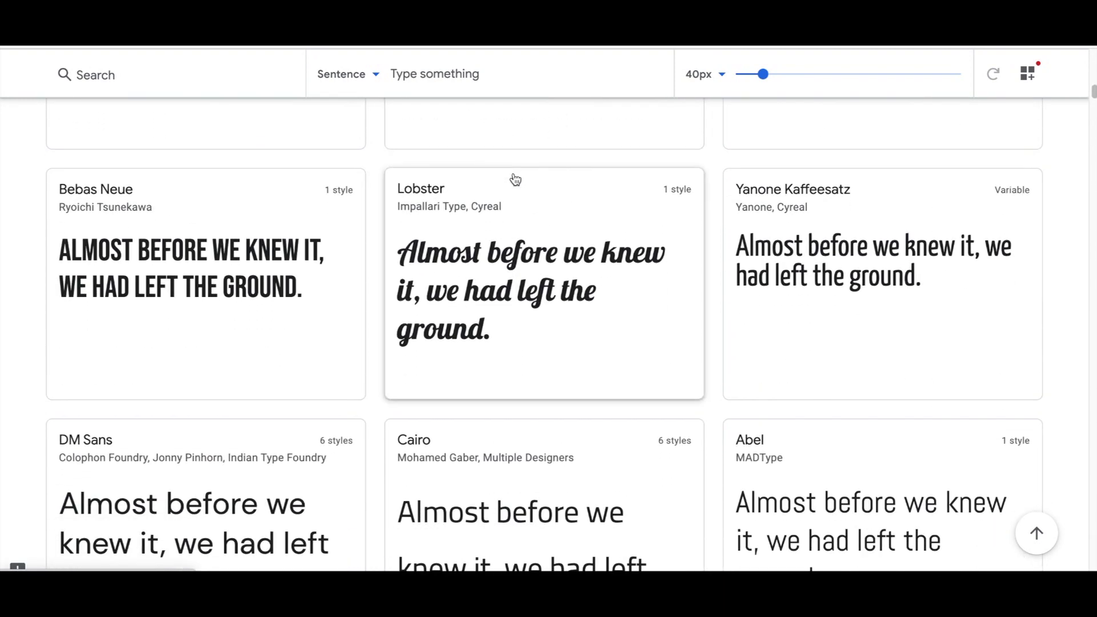
{"action": "left_click", "coordinate": [578, 245]}
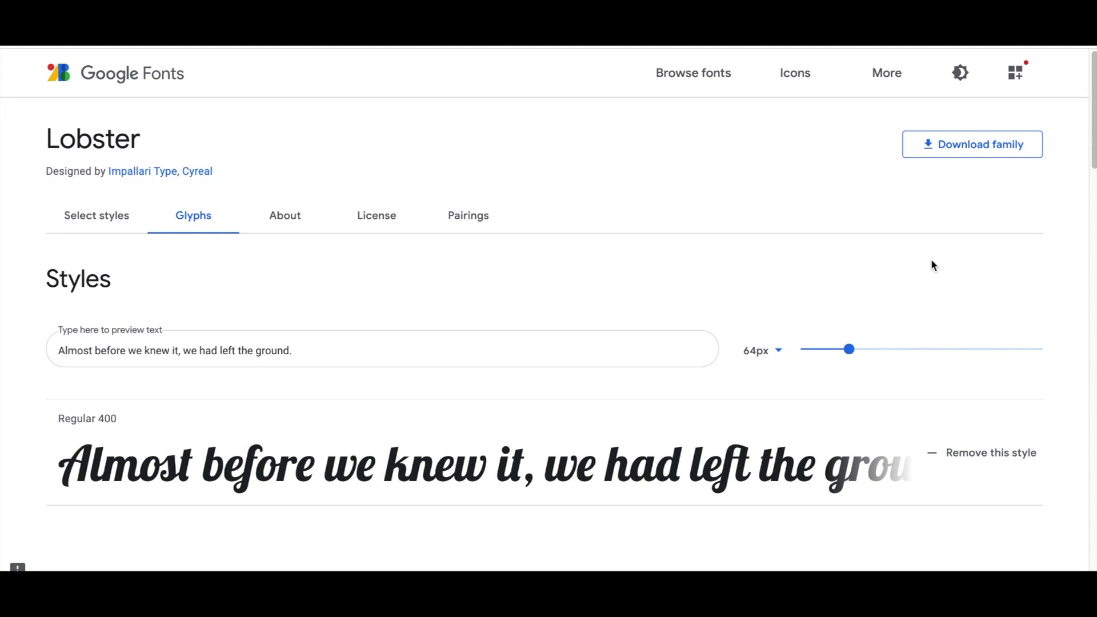
- Switch to the downloaded fonts in Finder and look inside the extracted Lobster folder
{"action": "scroll", "coordinate": [931, 265], "scroll_direction": "down", "scroll_amount": 1}
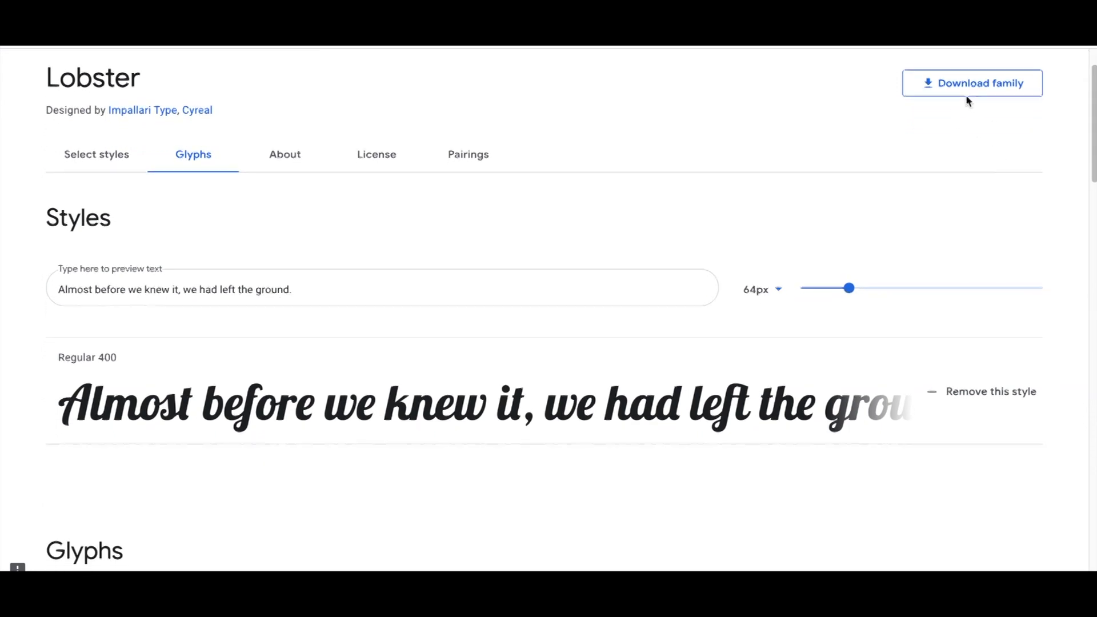
{"action": "scroll", "coordinate": [971, 132], "scroll_direction": "up", "scroll_amount": 1}
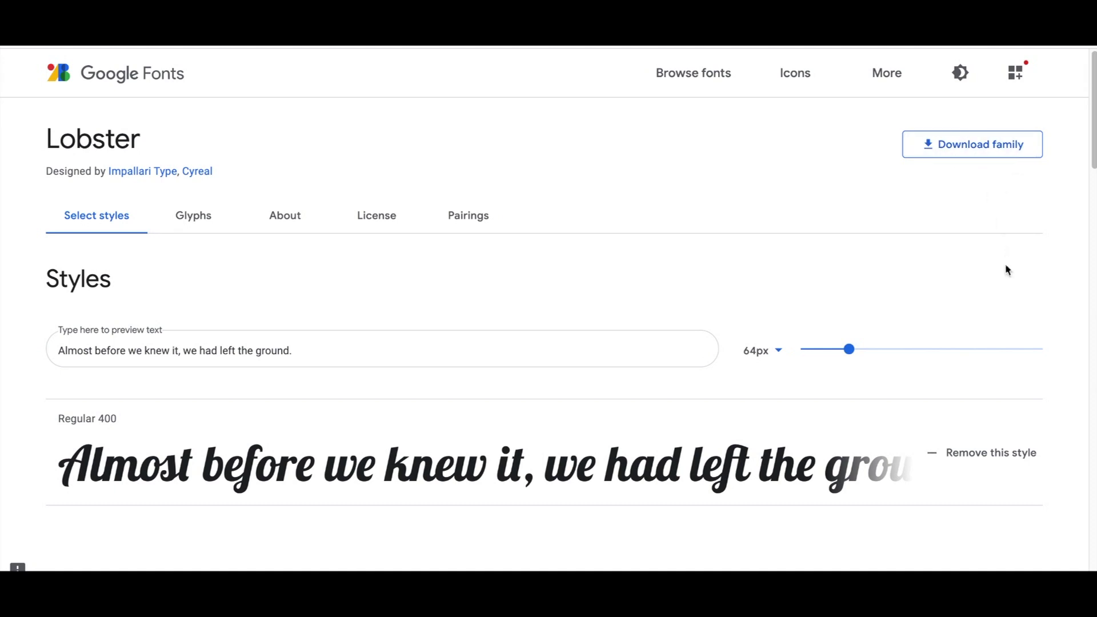
{"action": "scroll", "coordinate": [1006, 272], "scroll_direction": "down", "scroll_amount": 1}
{"action": "scroll", "coordinate": [622, 180], "scroll_direction": "up", "scroll_amount": 1}
{"action": "key", "text": "super+Tab"}
{"action": "double_click", "coordinate": [479, 120]}
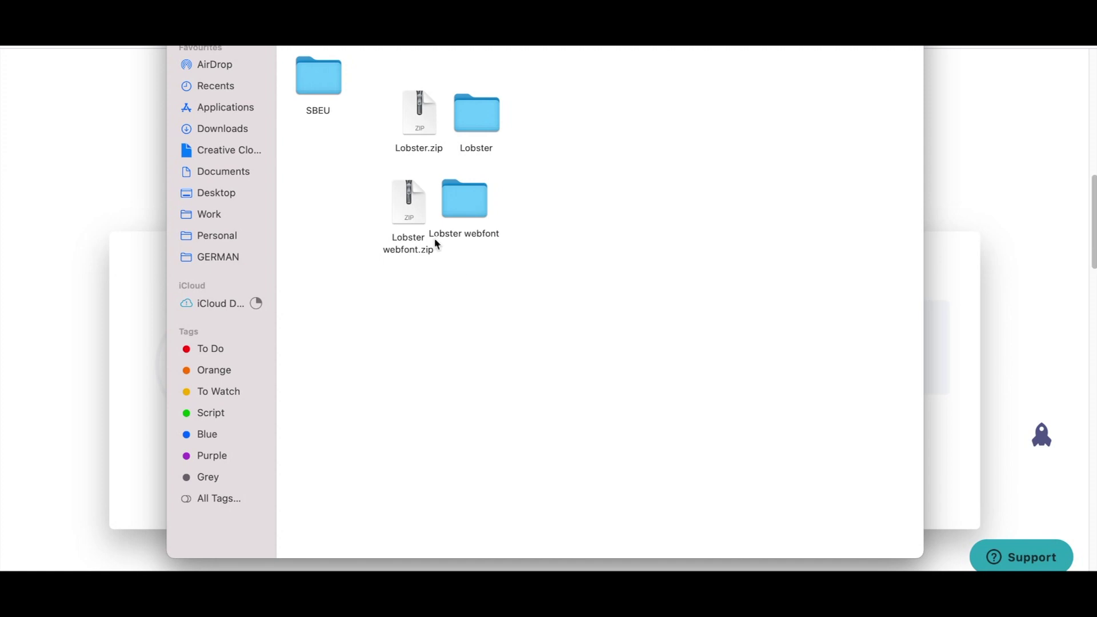
{"action": "double_click", "coordinate": [468, 199]}
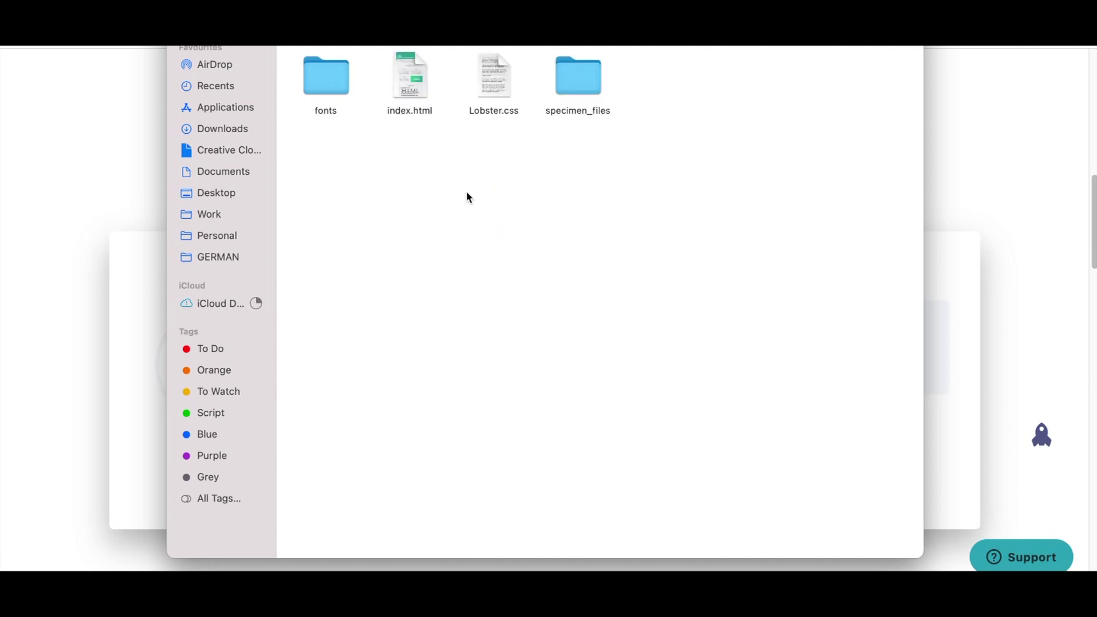
{"action": "double_click", "coordinate": [501, 70]}
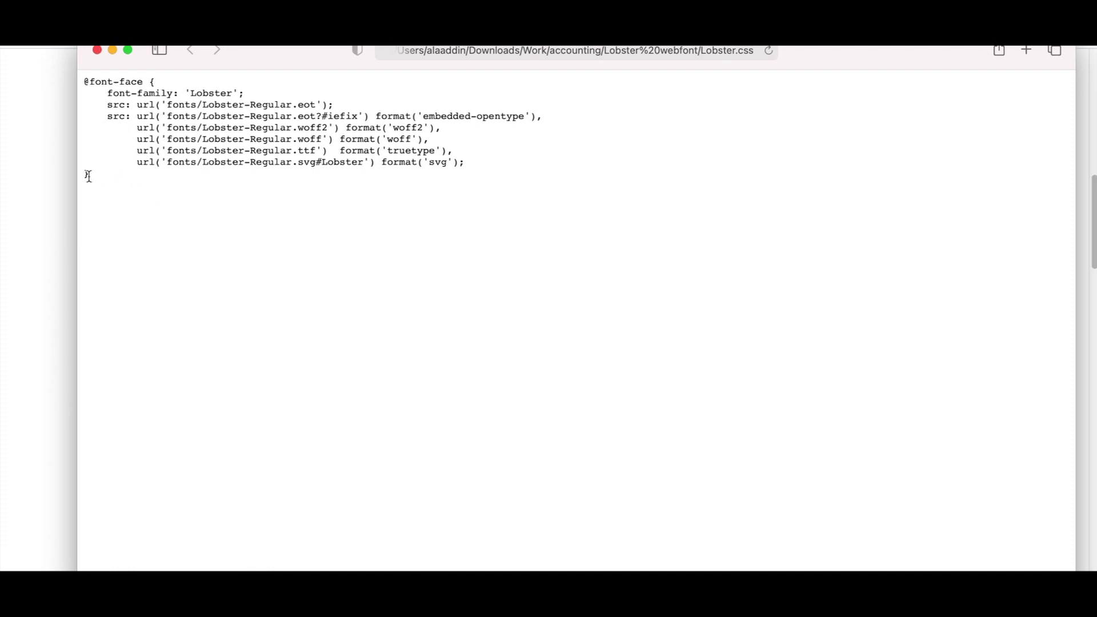
{"action": "key", "text": "super+a"}
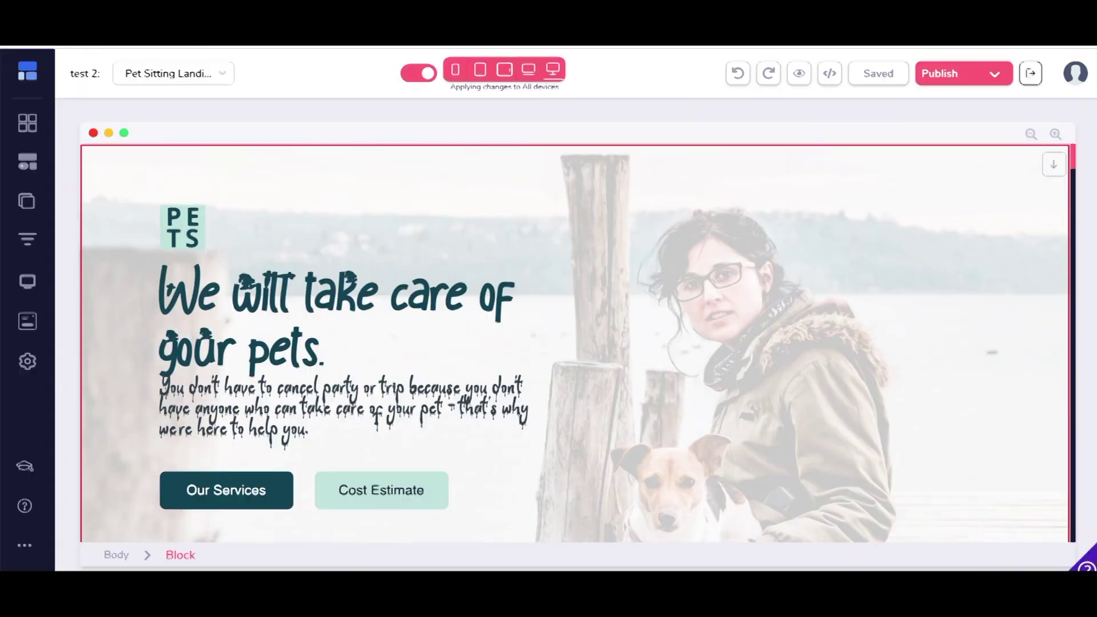
- Create the 'test font' site from the Yoga Challenge Landing Page template
{"action": "left_click", "coordinate": [447, 265]}
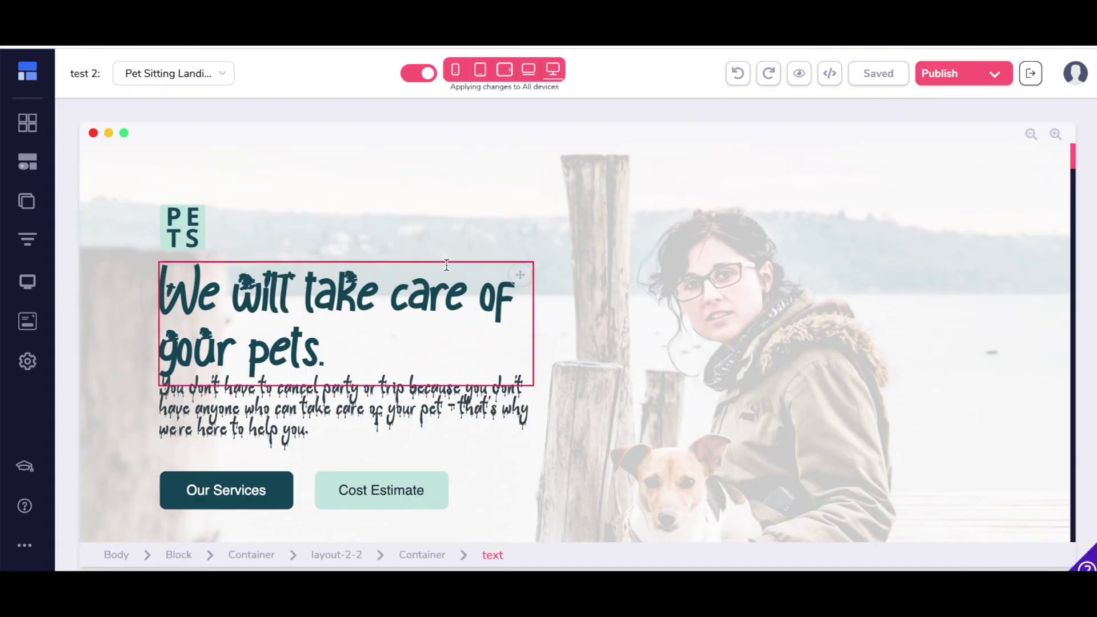
{"action": "left_click", "coordinate": [345, 144]}
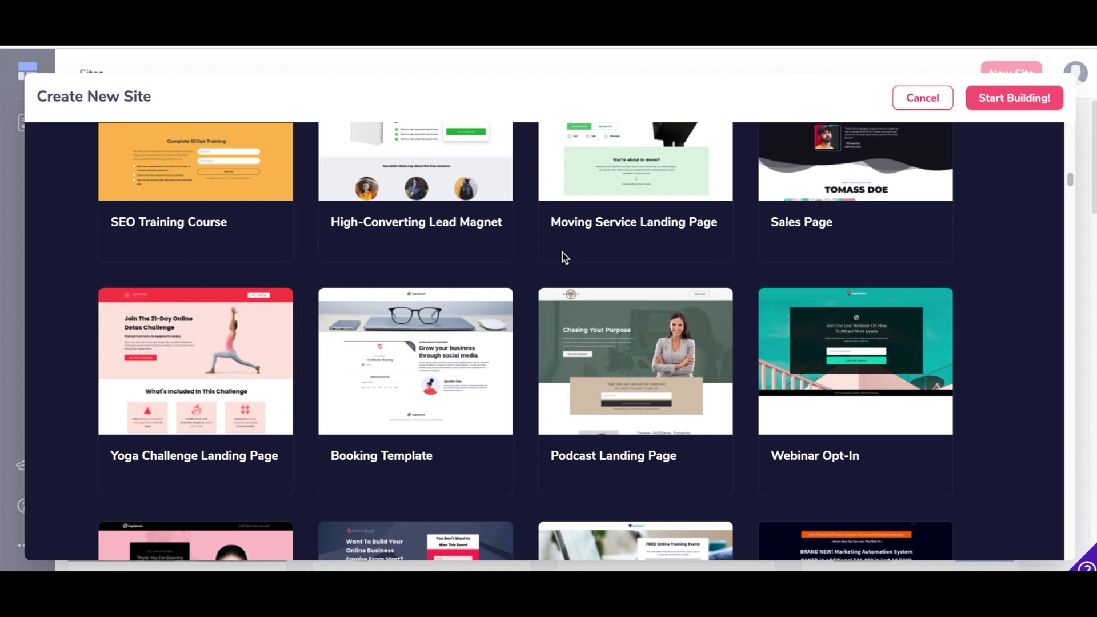
{"action": "scroll", "coordinate": [562, 254], "scroll_direction": "down", "scroll_amount": 2}
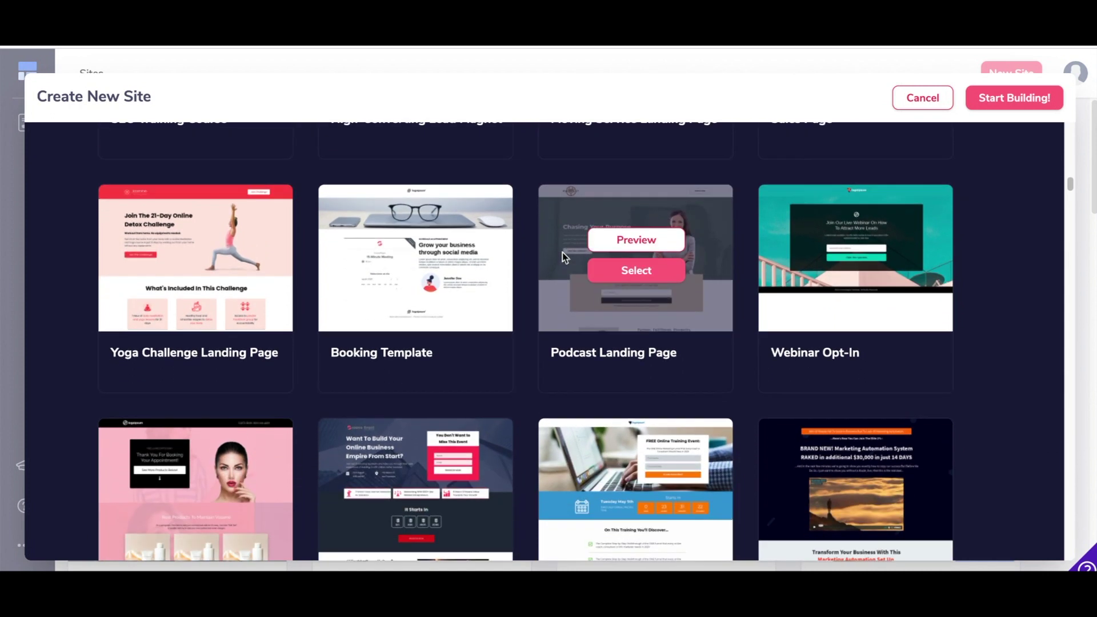
{"action": "scroll", "coordinate": [353, 271], "scroll_direction": "down", "scroll_amount": 2}
{"action": "scroll", "coordinate": [353, 271], "scroll_direction": "up", "scroll_amount": 2}
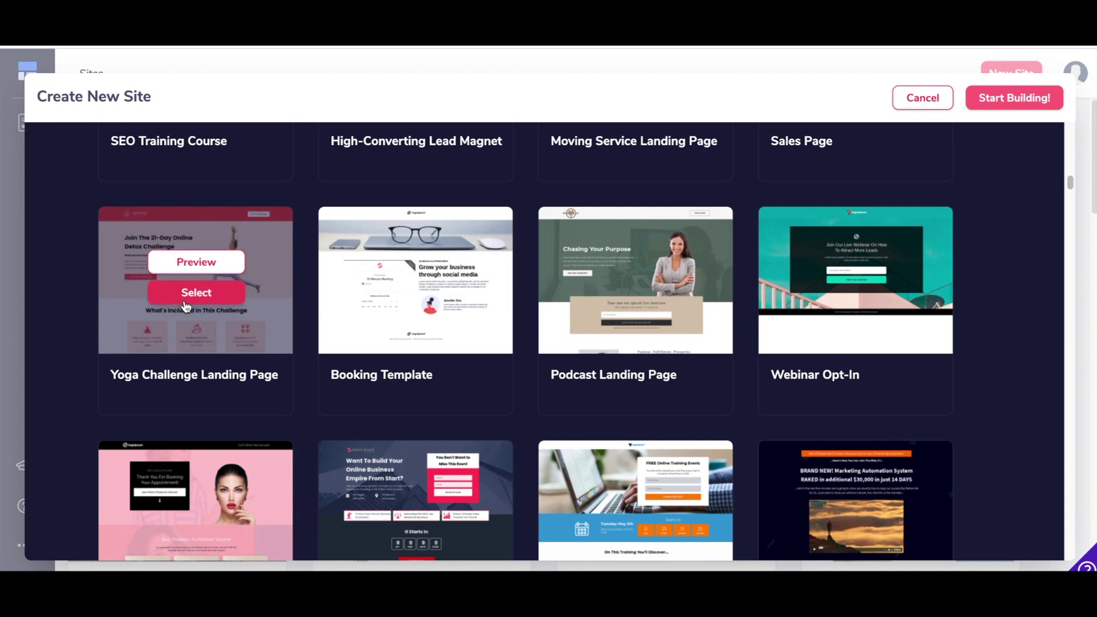
{"action": "left_click", "coordinate": [200, 302]}
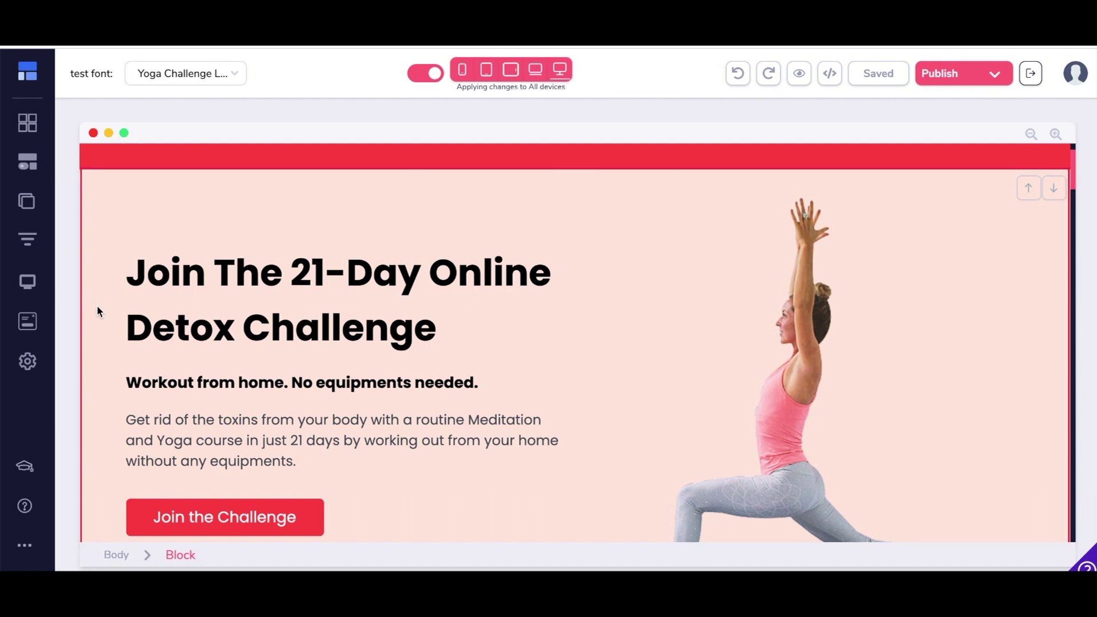
{"action": "left_click", "coordinate": [36, 360]}
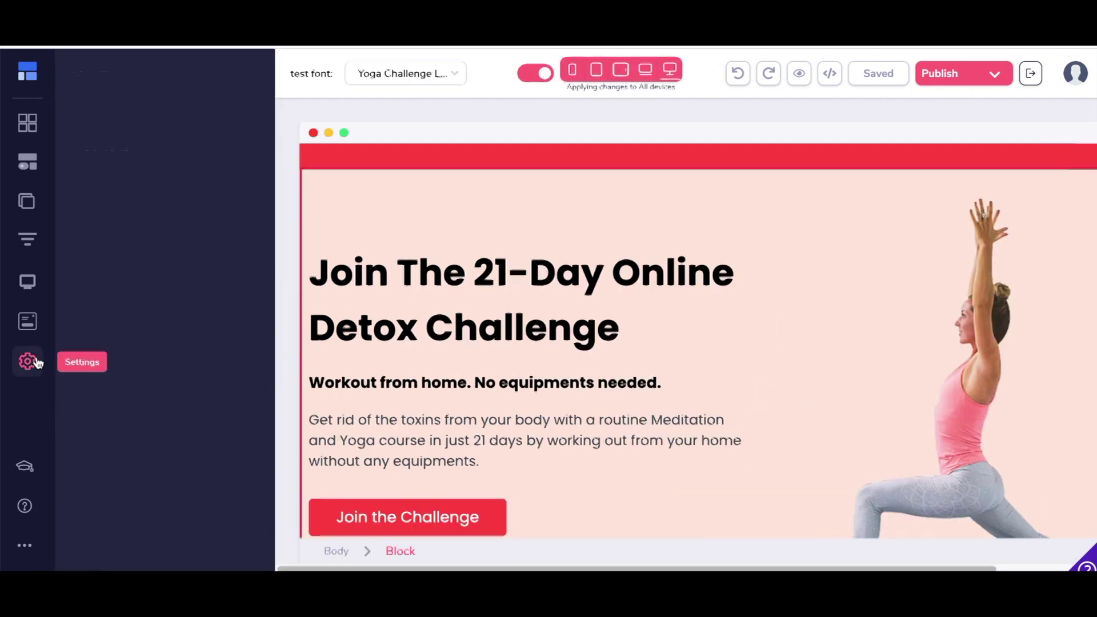
{"action": "left_click", "coordinate": [34, 207]}
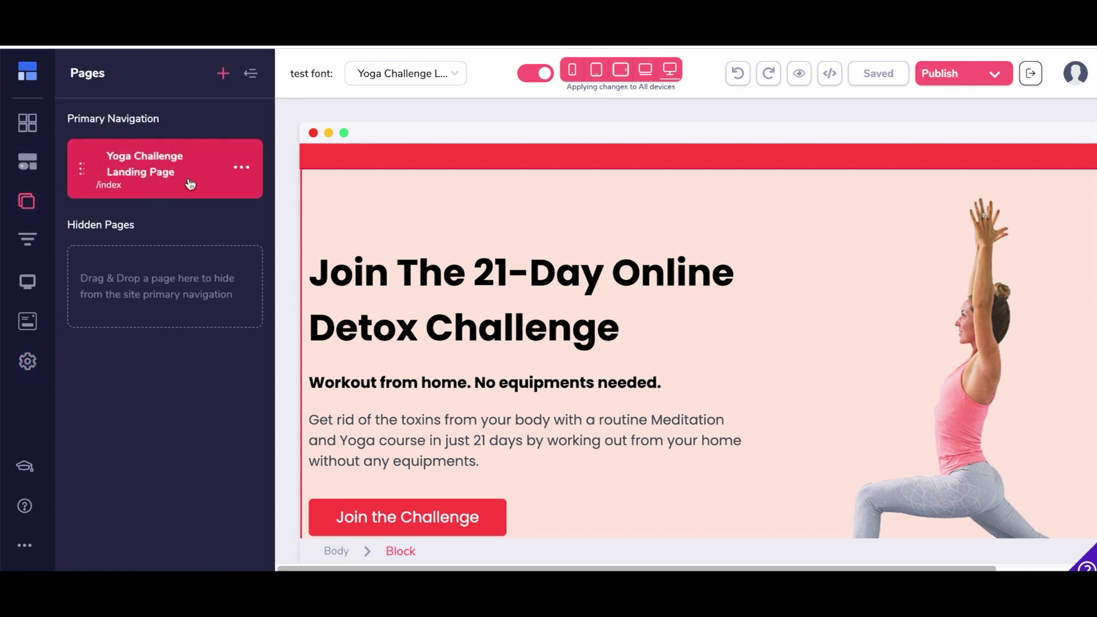
{"action": "left_click", "coordinate": [243, 169]}
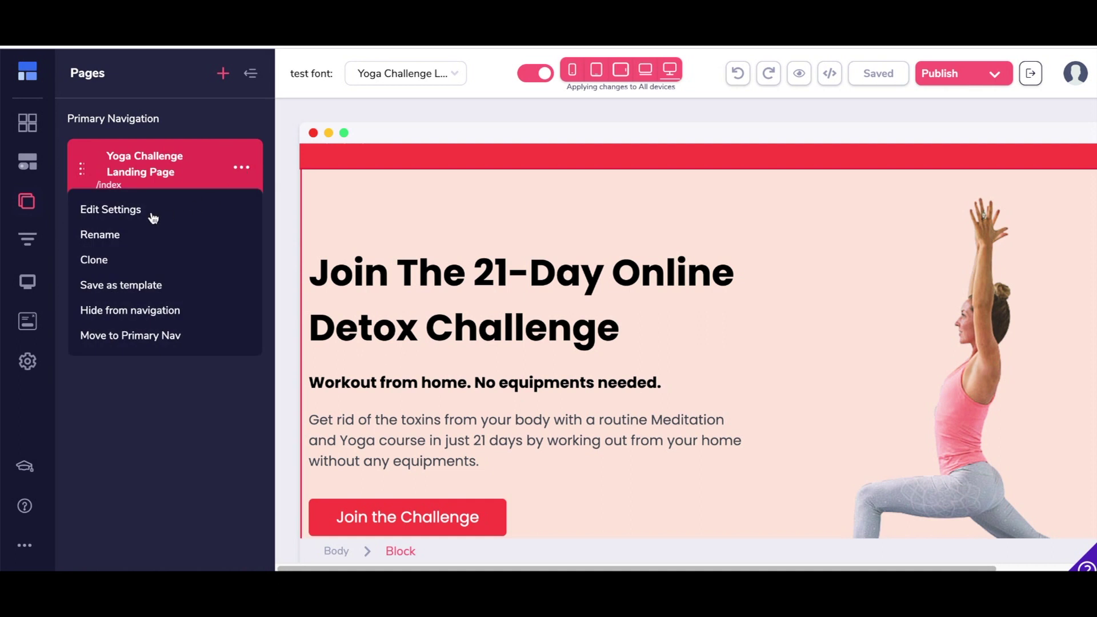
{"action": "left_click", "coordinate": [28, 361]}
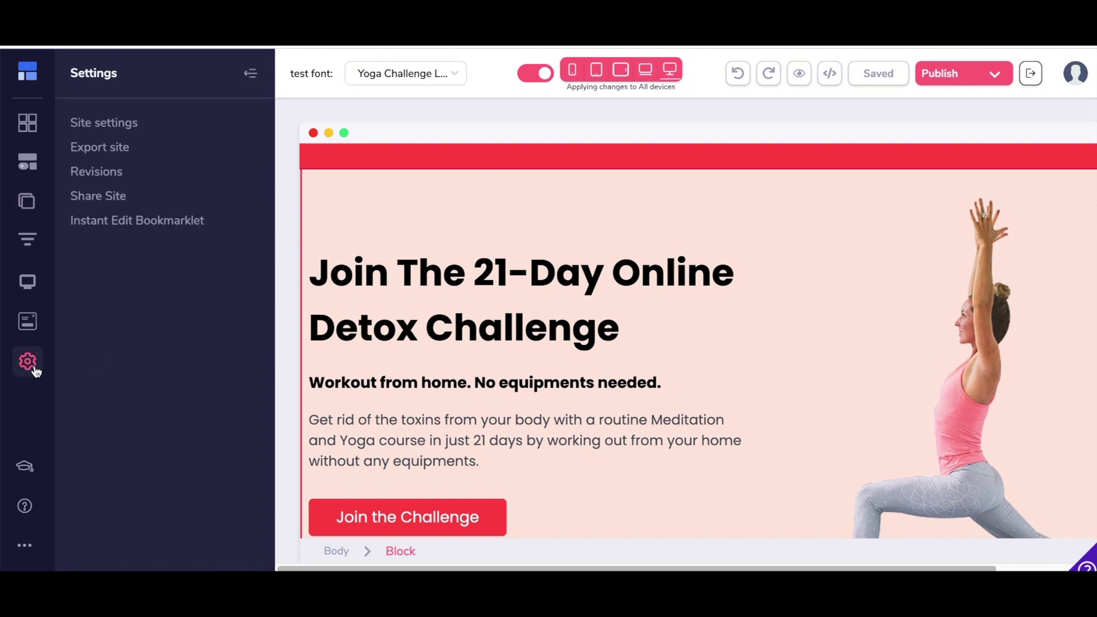
{"action": "left_click", "coordinate": [121, 123]}
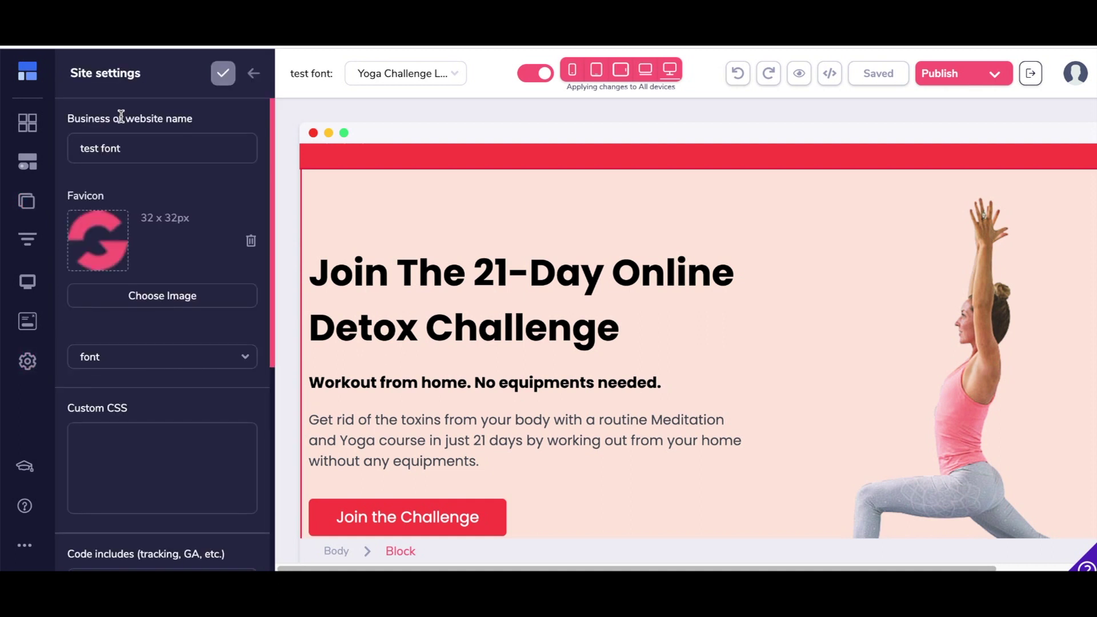
{"action": "scroll", "coordinate": [234, 337], "scroll_direction": "down", "scroll_amount": 2}
{"action": "scroll", "coordinate": [234, 333], "scroll_direction": "down", "scroll_amount": 1}
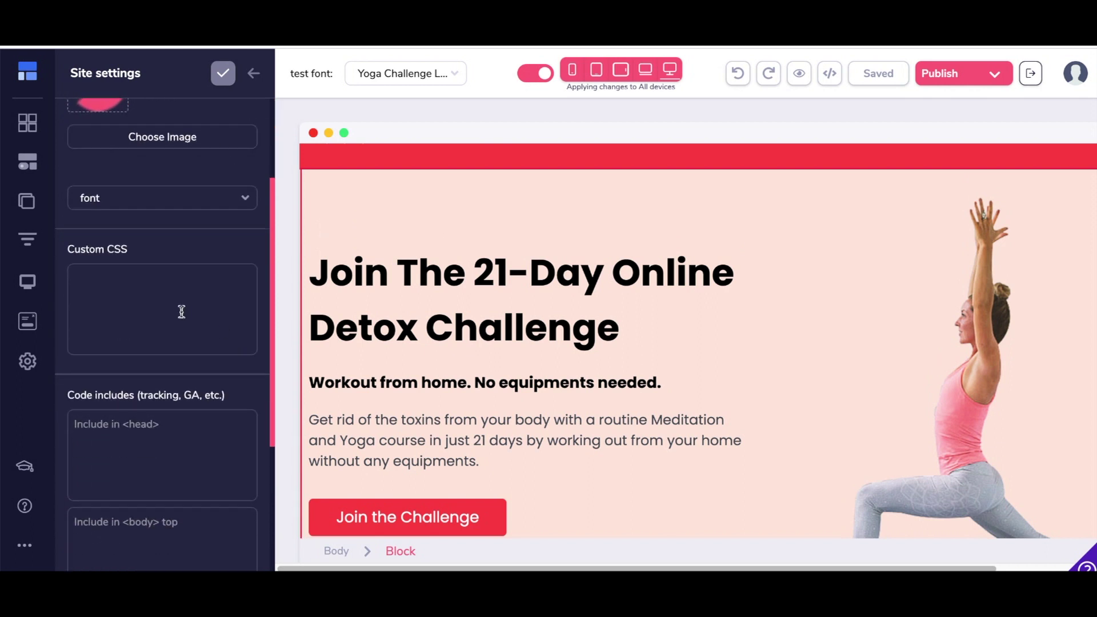
{"action": "left_click", "coordinate": [143, 281]}
{"action": "key", "text": "ctrl+v"}
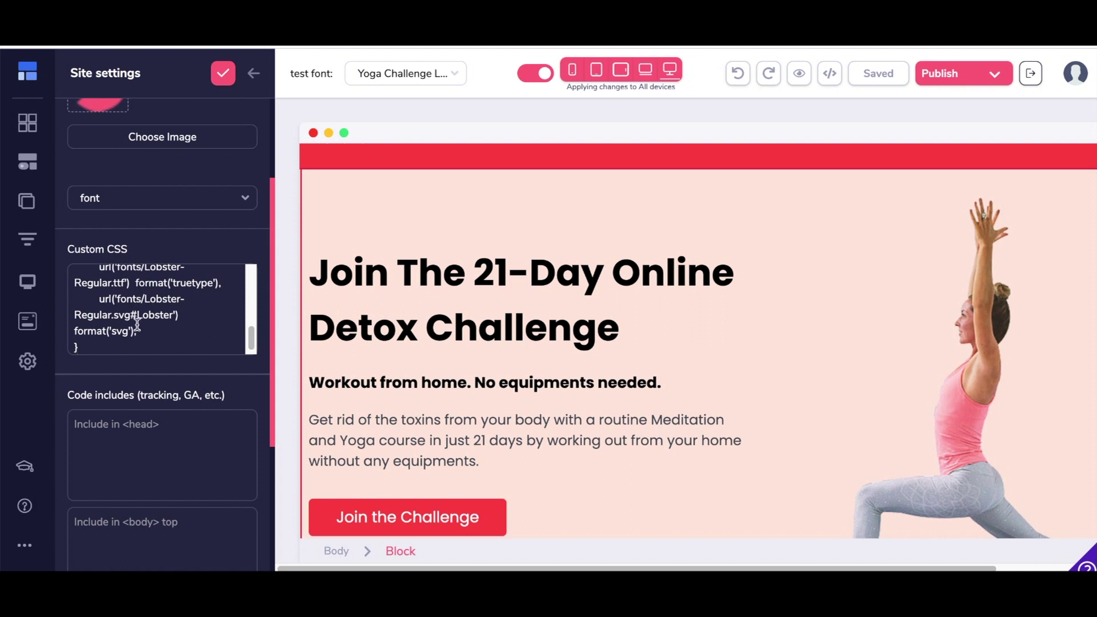
{"action": "scroll", "coordinate": [137, 325], "scroll_direction": "up", "scroll_amount": 3}
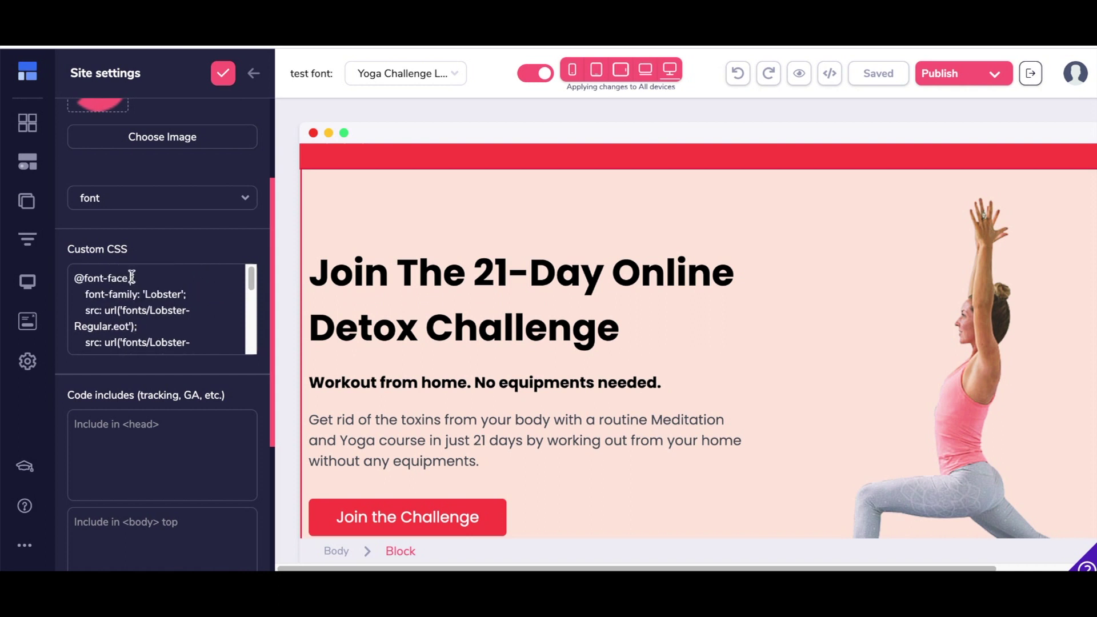
{"action": "left_click", "coordinate": [131, 310], "text": "shift"}
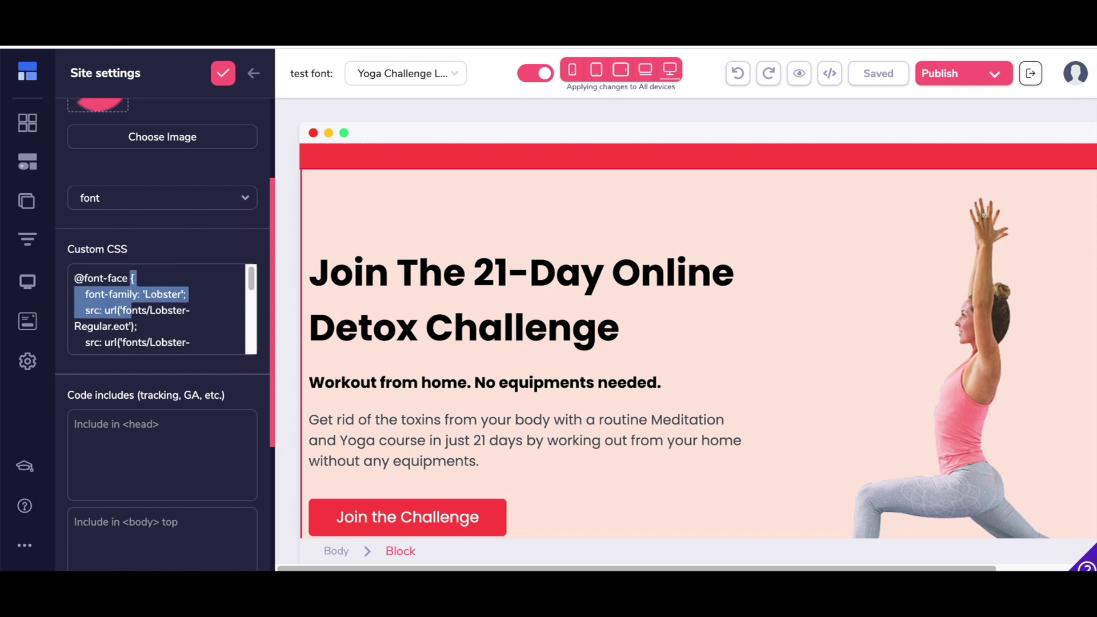
{"action": "key", "text": "shift+Up"}
{"action": "key", "text": "shift+Right"}
{"action": "key", "text": "shift+Right"}
{"action": "key", "text": "shift+Right"}
{"action": "key", "text": "shift+Right"}
{"action": "key", "text": "shift+Right"}
{"action": "key", "text": "shift+Right"}
{"action": "key", "text": "shift+Right"}
{"action": "key", "text": "shift+Right"}
{"action": "key", "text": "shift+Right"}
{"action": "key", "text": "shift+Right"}
{"action": "key", "text": "shift+Right"}
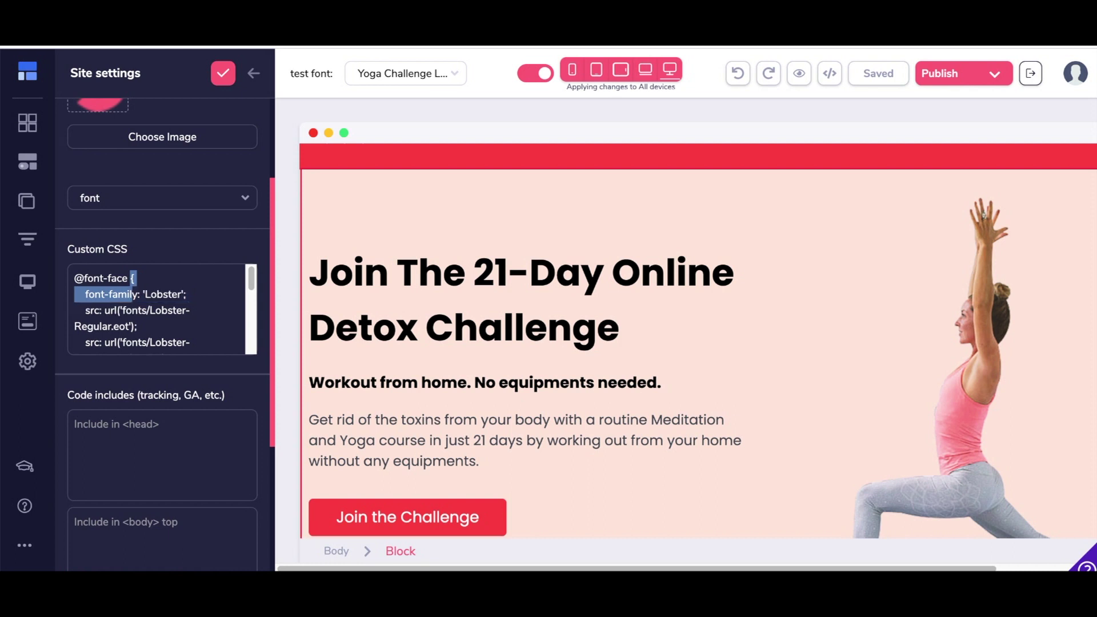
{"action": "key", "text": "shift+Right"}
{"action": "key", "text": "shift+Right"}
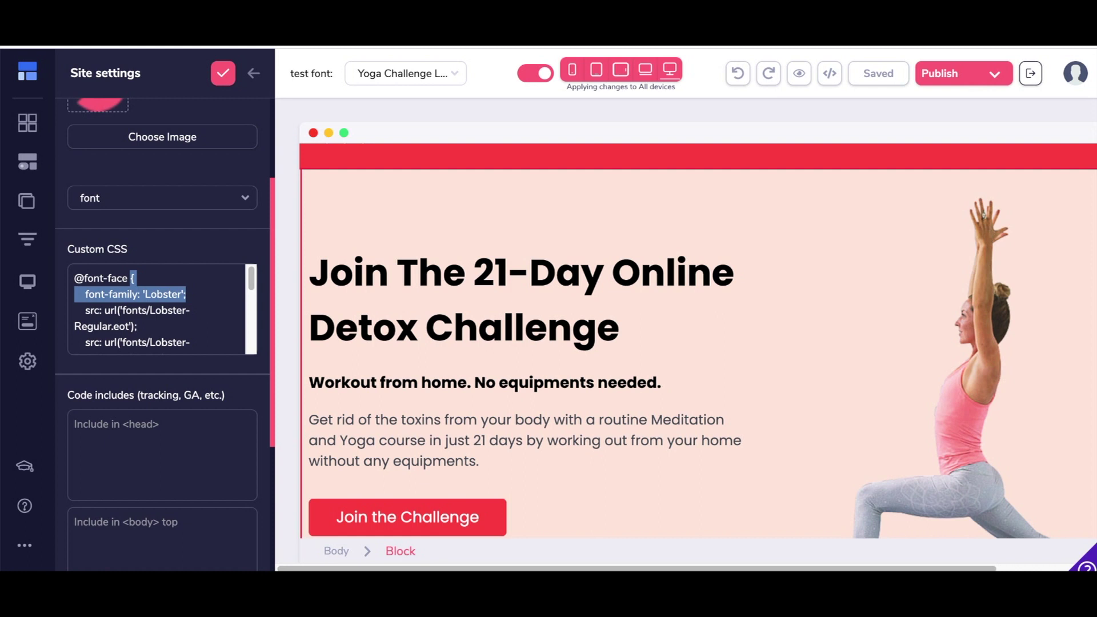
{"action": "key", "text": "Right"}
- Append the rule '#Lobster { font-family: 'Lobster'; }' to the Custom CSS and save it
{"action": "key", "text": "ctrl+End"}
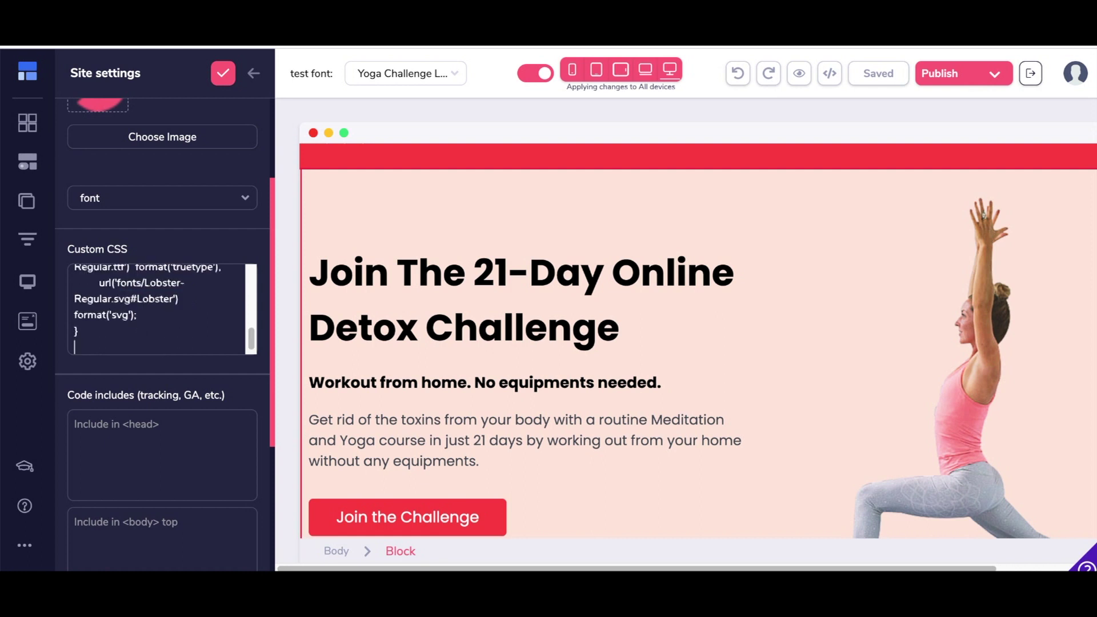
{"action": "key", "text": "Return"}
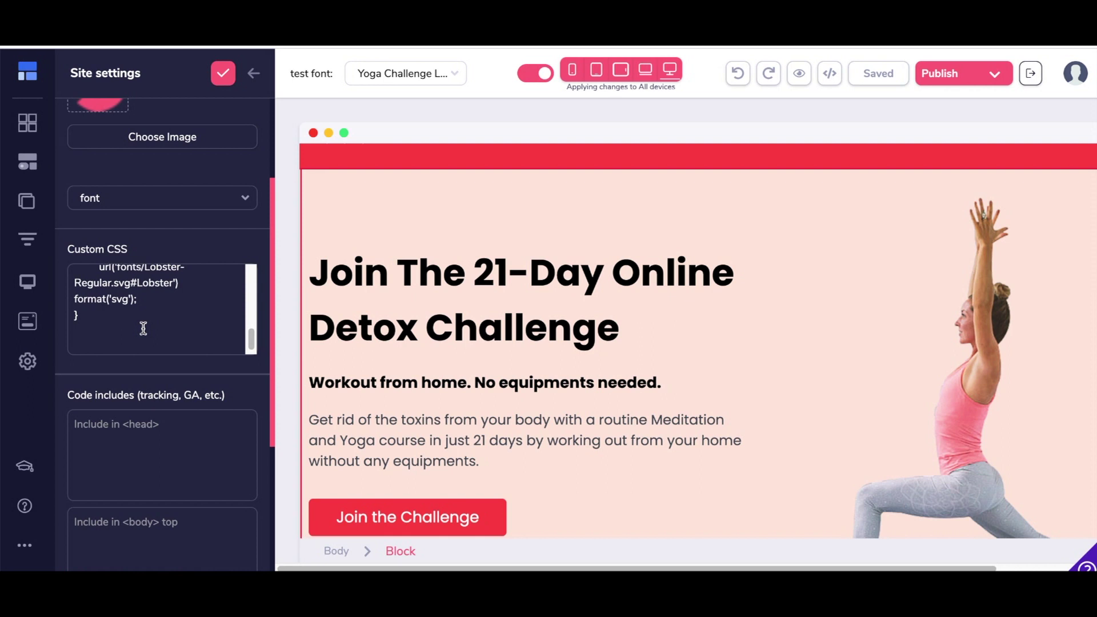
{"action": "type", "text": "#"}
{"action": "type", "text": "Lobster {"}
{"action": "key", "text": "Return"}
{"action": "type", "text": "font-family: 'Lobster';"}
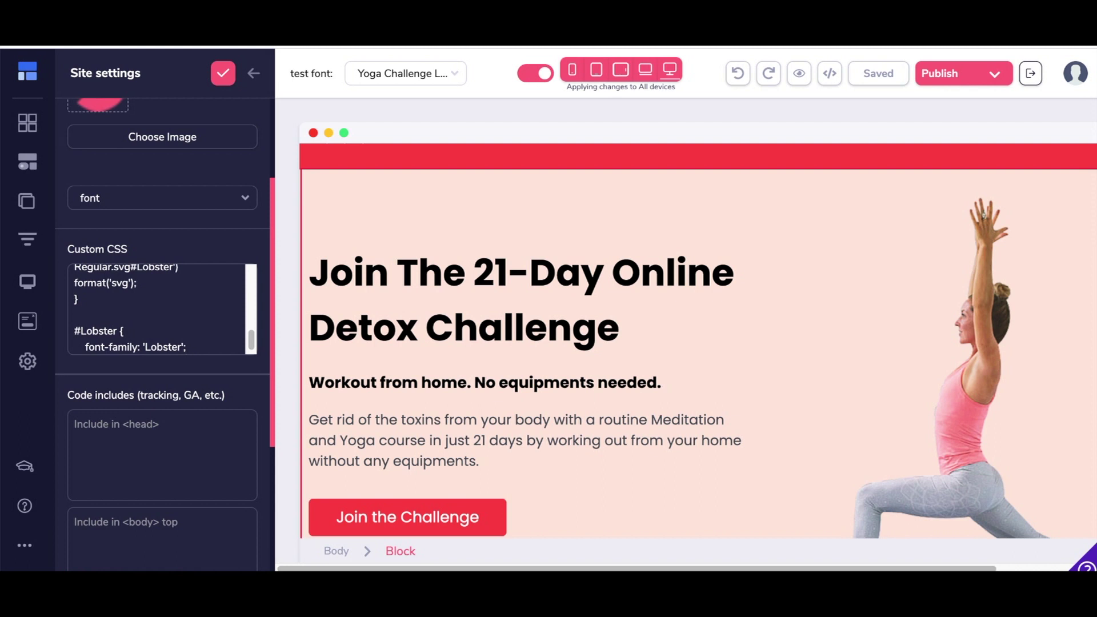
{"action": "key", "text": "Return"}
{"action": "type", "text": "}"}
{"action": "double_click", "coordinate": [105, 315]}
{"action": "key", "text": "ctrl+c"}
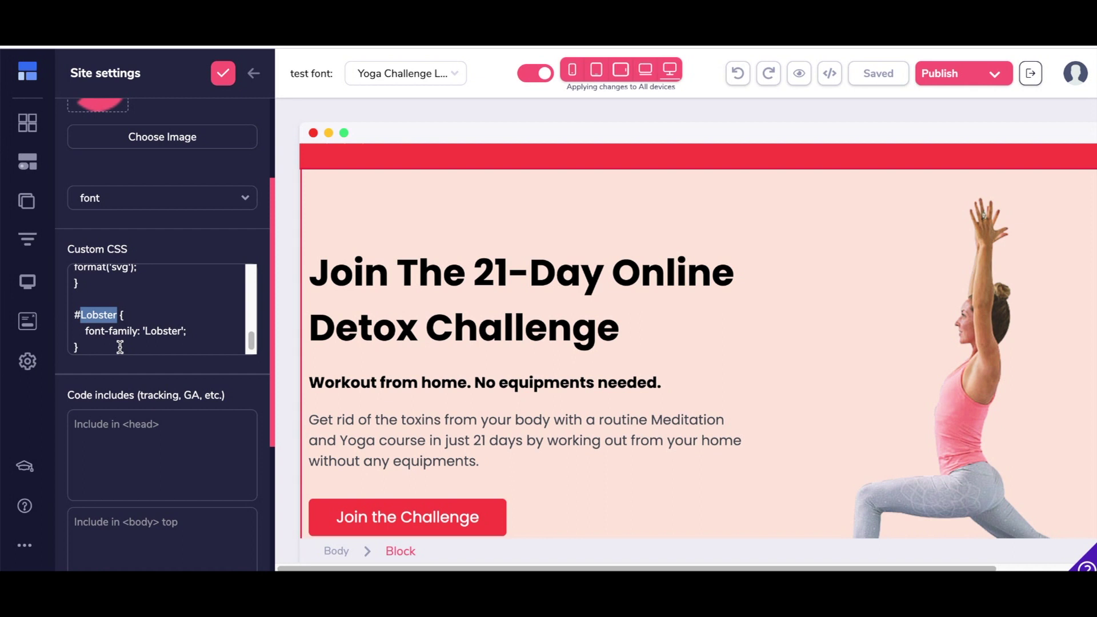
{"action": "left_click", "coordinate": [223, 79]}
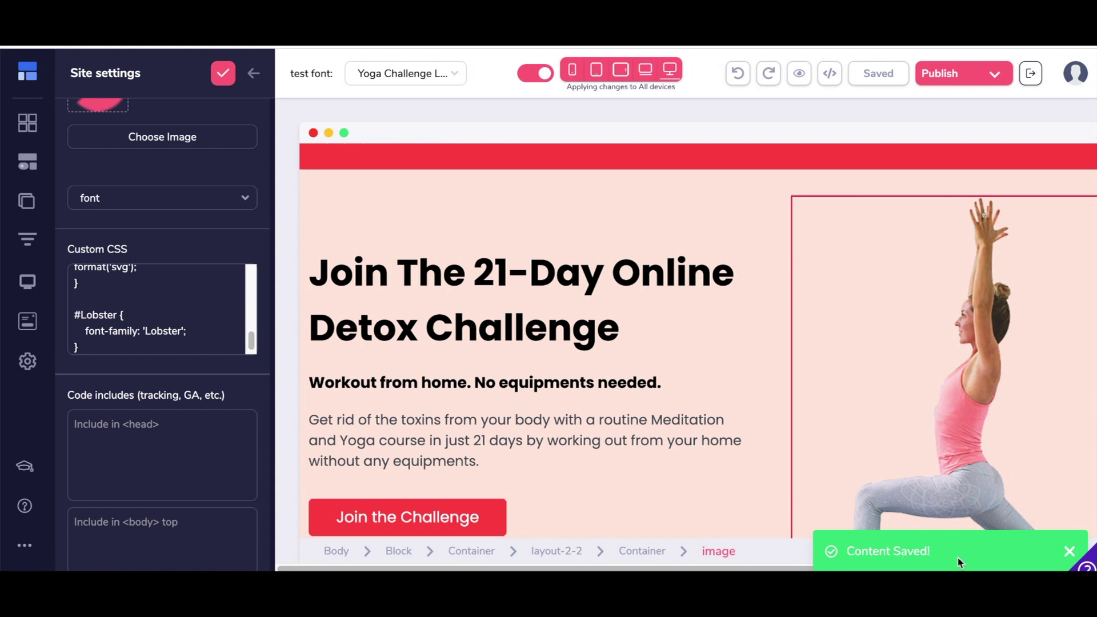
- Give the 'Join The 21-Day Online Detox Challenge' H1 heading the element ID Lobster
{"action": "left_click", "coordinate": [254, 74]}
{"action": "left_click", "coordinate": [254, 74]}
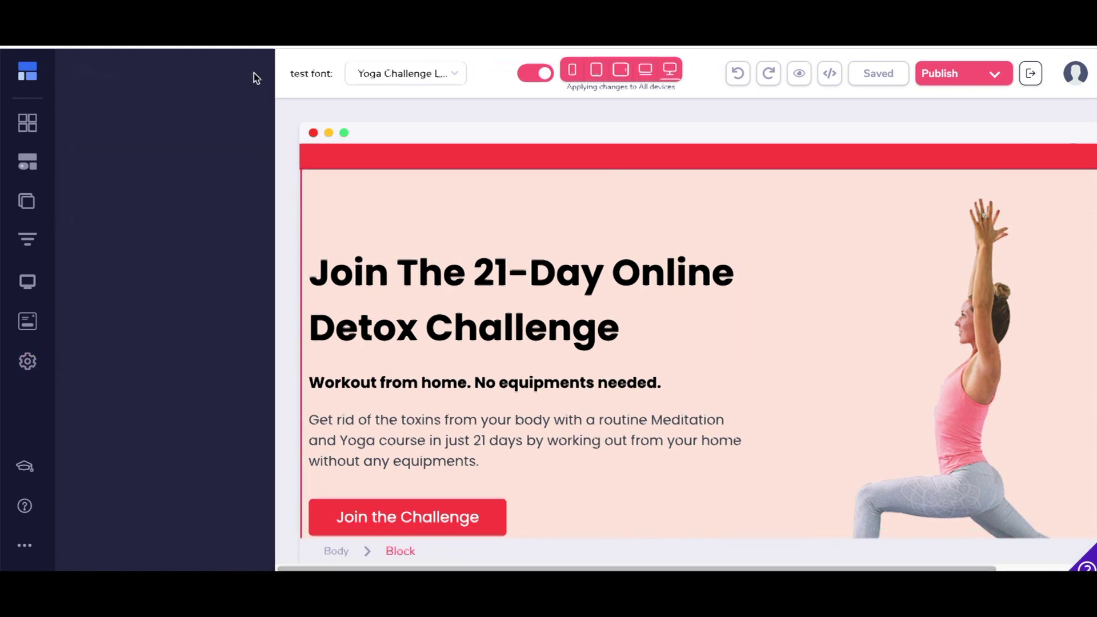
{"action": "left_click", "coordinate": [189, 264]}
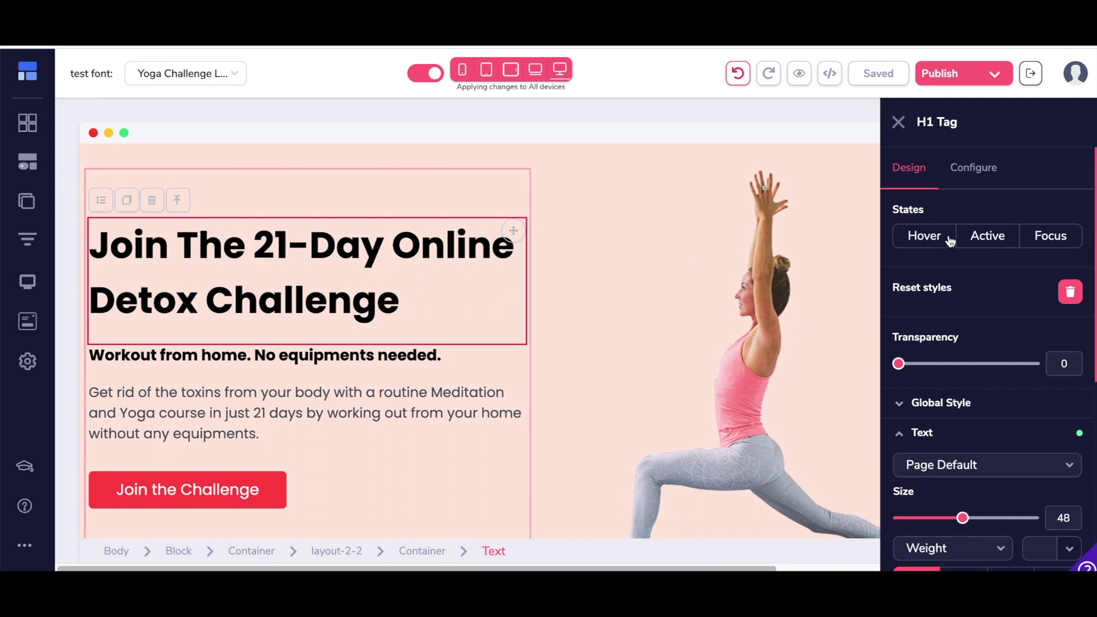
{"action": "scroll", "coordinate": [999, 257], "scroll_direction": "down", "scroll_amount": 1}
{"action": "scroll", "coordinate": [998, 257], "scroll_direction": "up", "scroll_amount": 1}
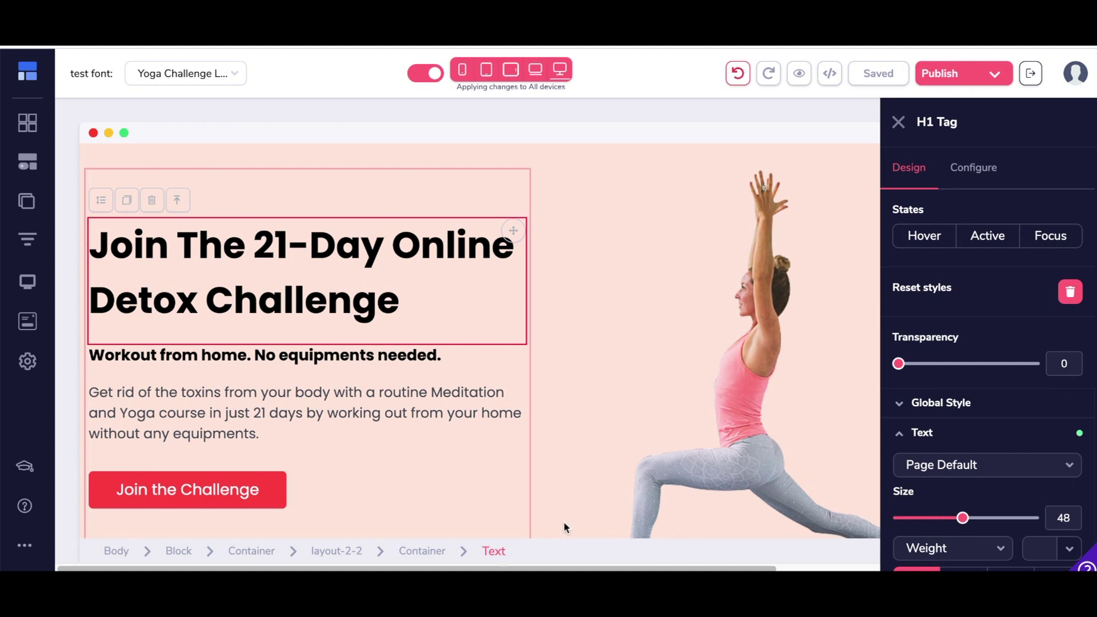
{"action": "scroll", "coordinate": [1006, 361], "scroll_direction": "down", "scroll_amount": 5}
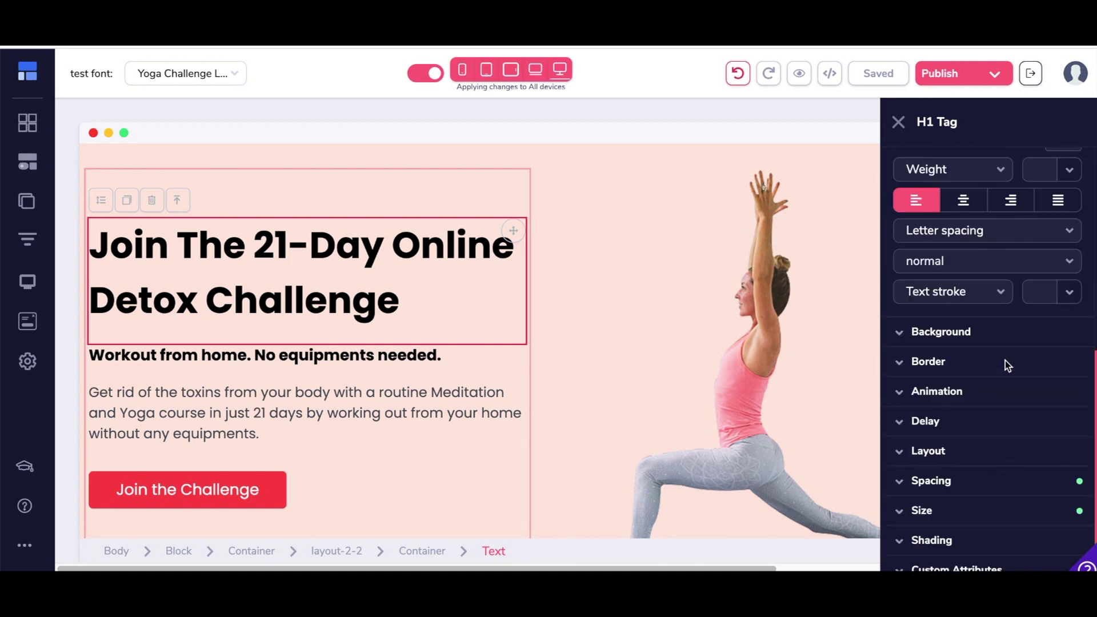
{"action": "left_click", "coordinate": [970, 569]}
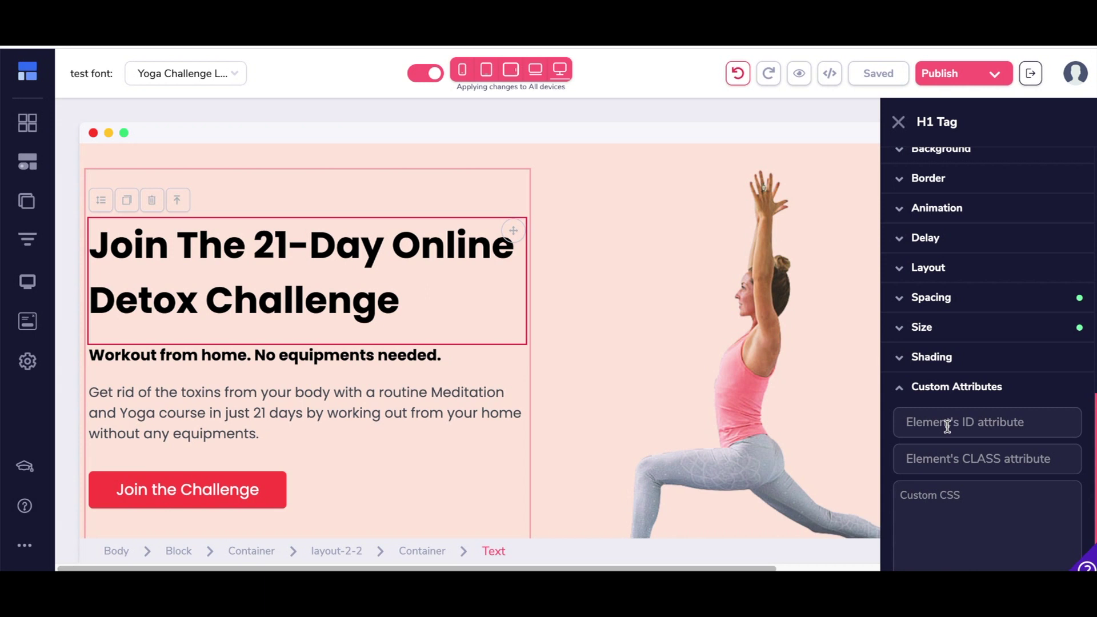
{"action": "left_click", "coordinate": [947, 425]}
{"action": "key", "text": "ctrl+v"}
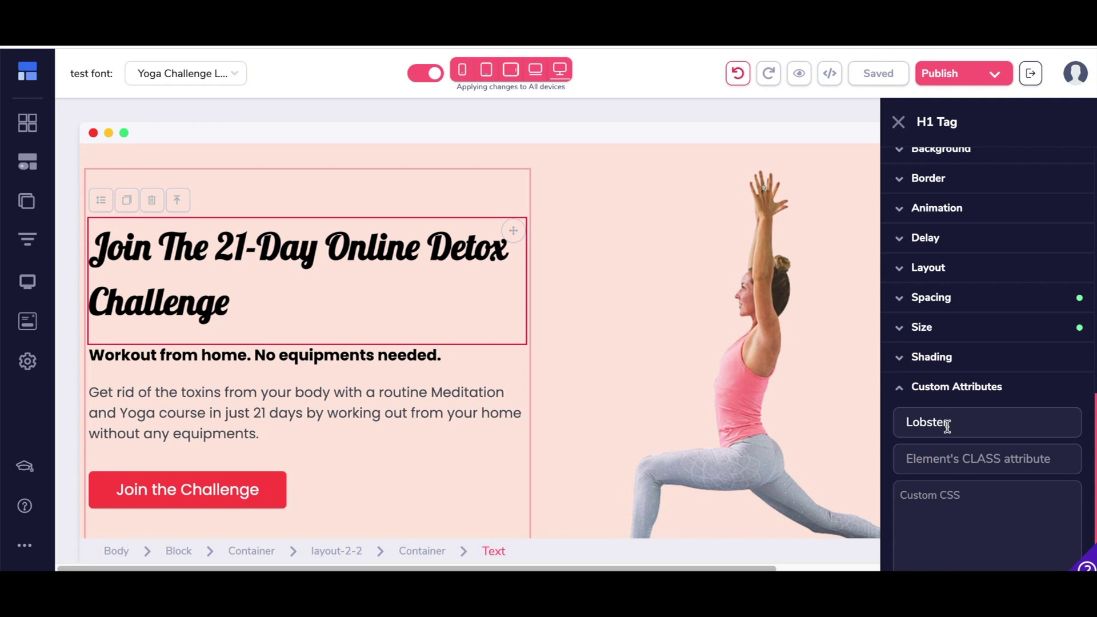
{"action": "scroll", "coordinate": [289, 407], "scroll_direction": "down", "scroll_amount": 1}
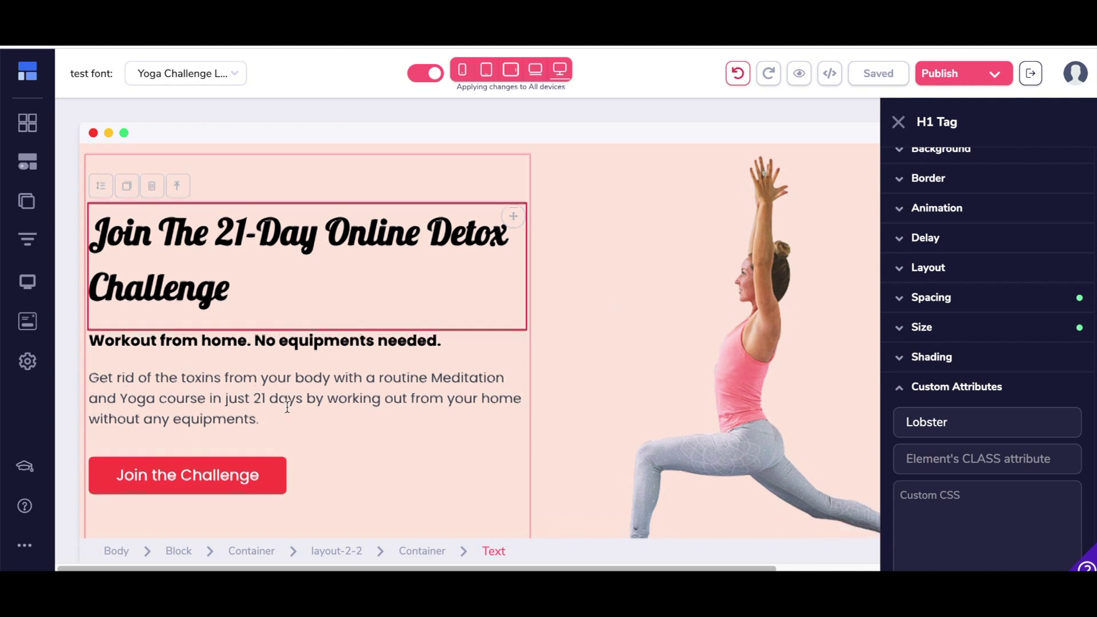
- Set the element ID of the paragraph below the hero heading to Lobster
{"action": "left_click", "coordinate": [314, 355]}
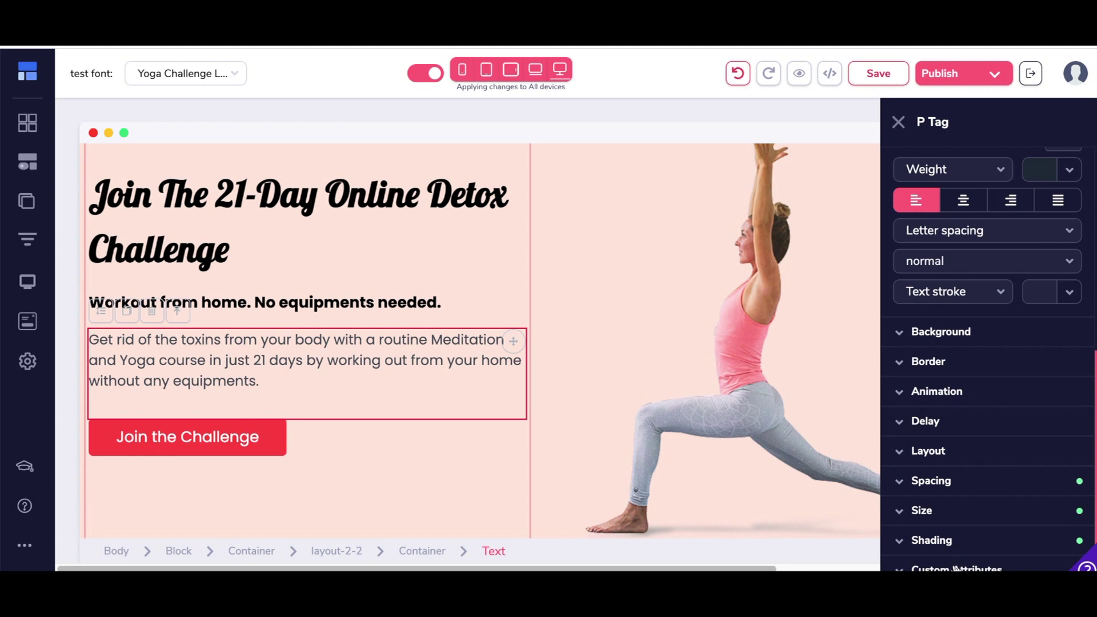
{"action": "scroll", "coordinate": [953, 566], "scroll_direction": "down", "scroll_amount": 3}
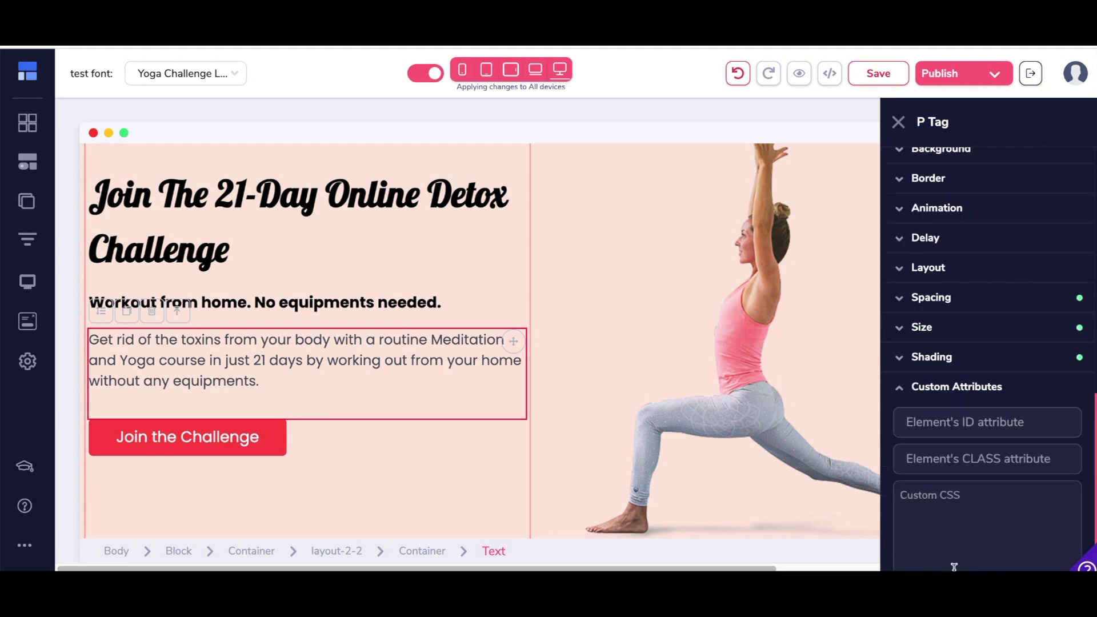
{"action": "left_click", "coordinate": [970, 422]}
{"action": "key", "text": "ctrl+v"}
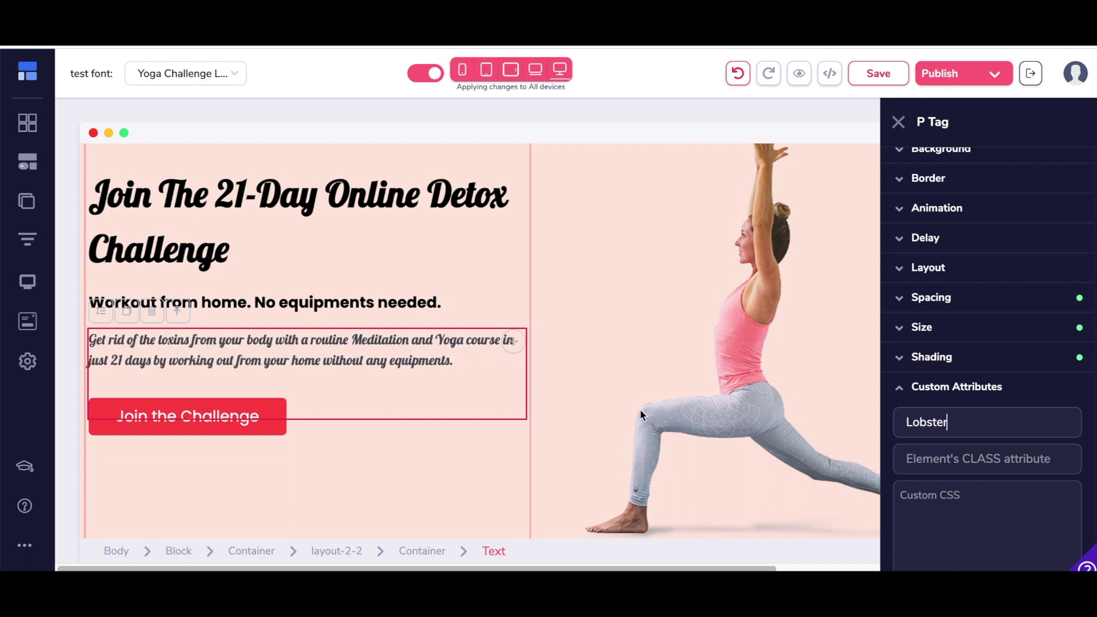
- Give the 'What's Included In This Challenge' heading the element ID Lobster
{"action": "scroll", "coordinate": [639, 409], "scroll_direction": "down", "scroll_amount": 2}
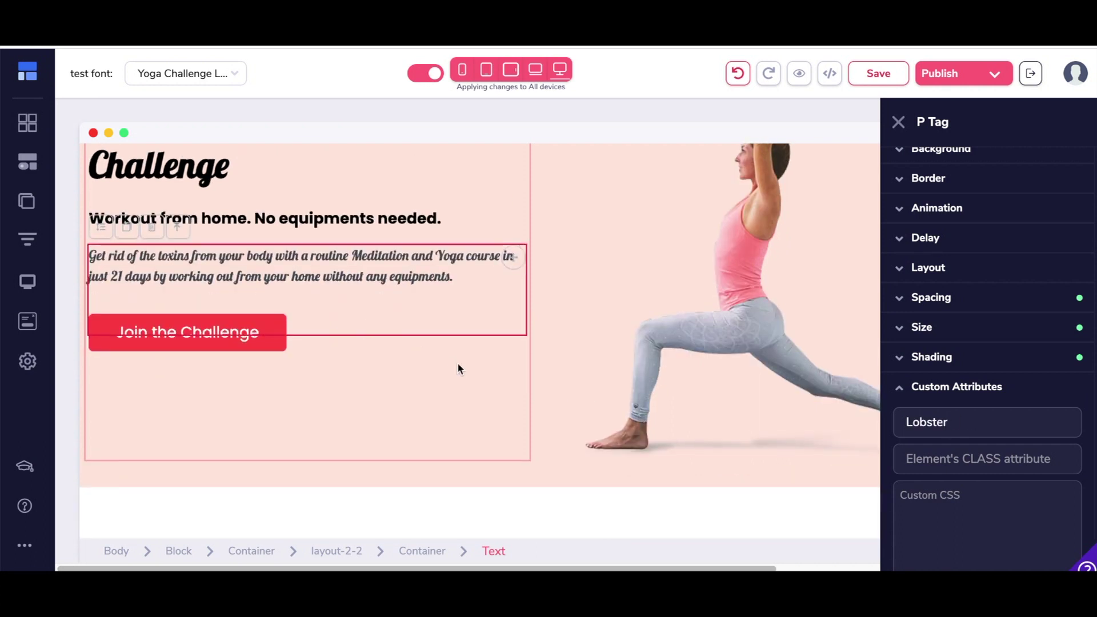
{"action": "scroll", "coordinate": [588, 365], "scroll_direction": "down", "scroll_amount": 1}
{"action": "scroll", "coordinate": [587, 358], "scroll_direction": "down", "scroll_amount": 5}
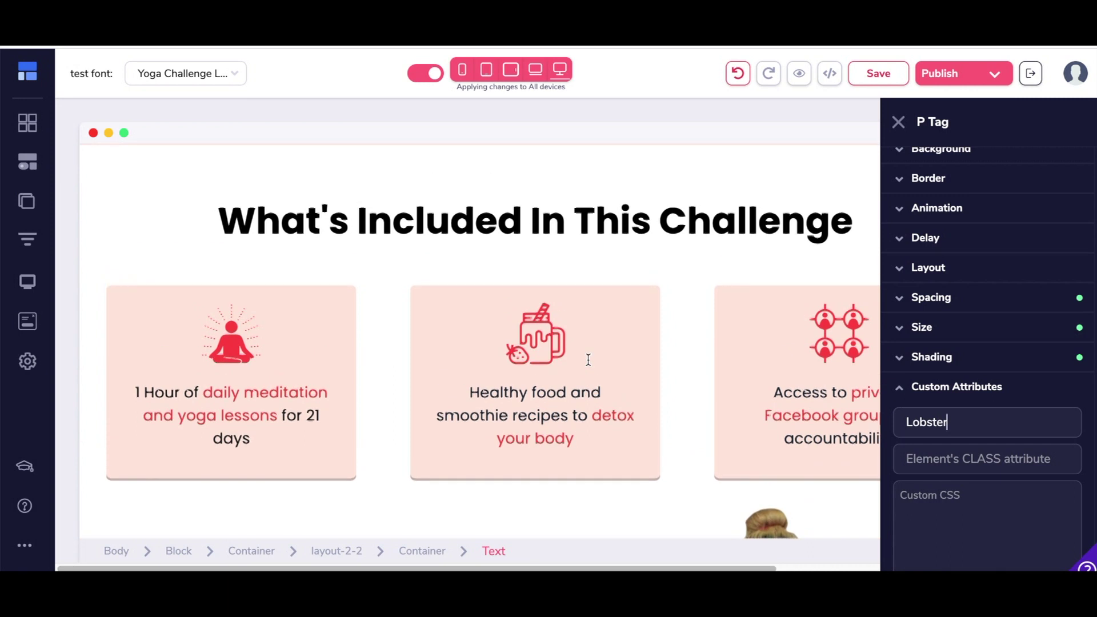
{"action": "left_click", "coordinate": [571, 234]}
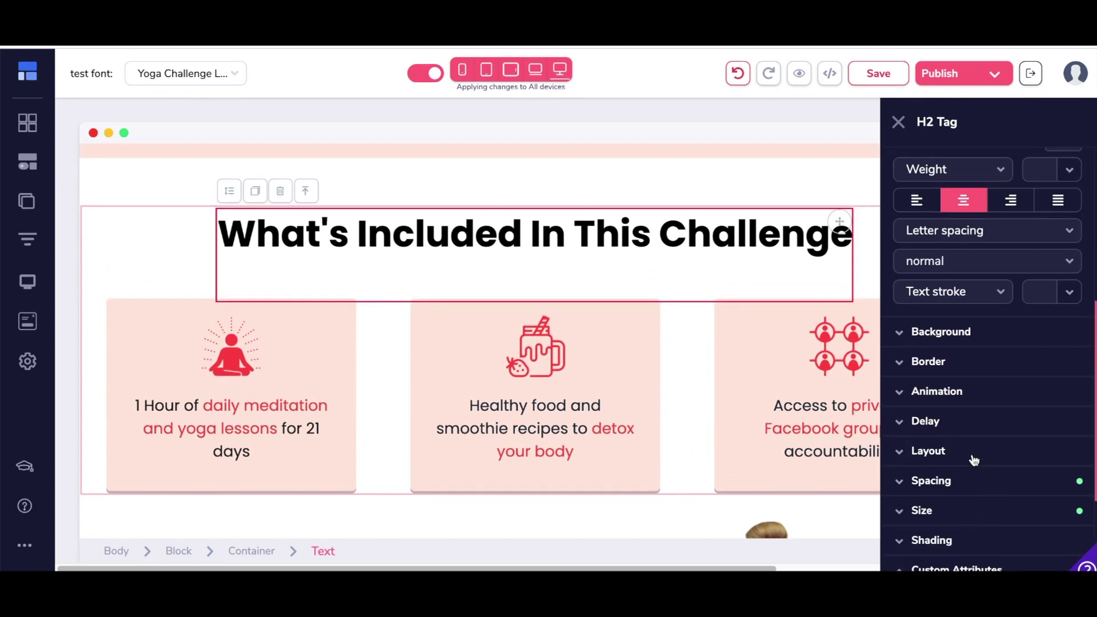
{"action": "scroll", "coordinate": [969, 457], "scroll_direction": "down", "scroll_amount": 3}
{"action": "left_click", "coordinate": [952, 492]}
{"action": "left_click", "coordinate": [951, 433]}
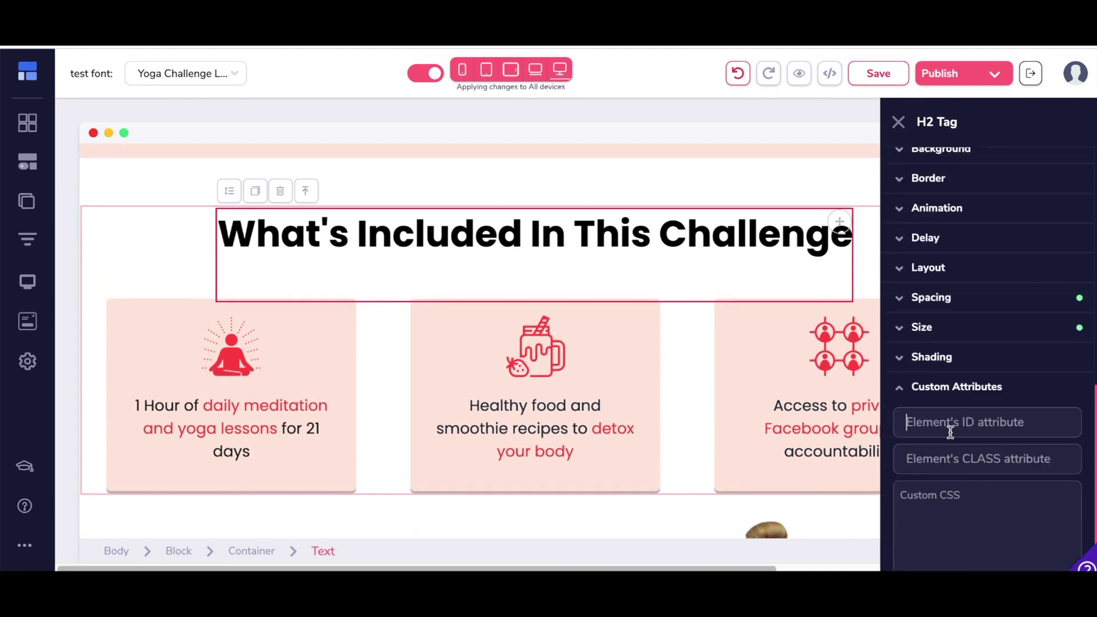
{"action": "type", "text": "Lobster"}
- Give the Healthy food card paragraph the element ID Lobster
{"action": "scroll", "coordinate": [588, 392], "scroll_direction": "down", "scroll_amount": 1}
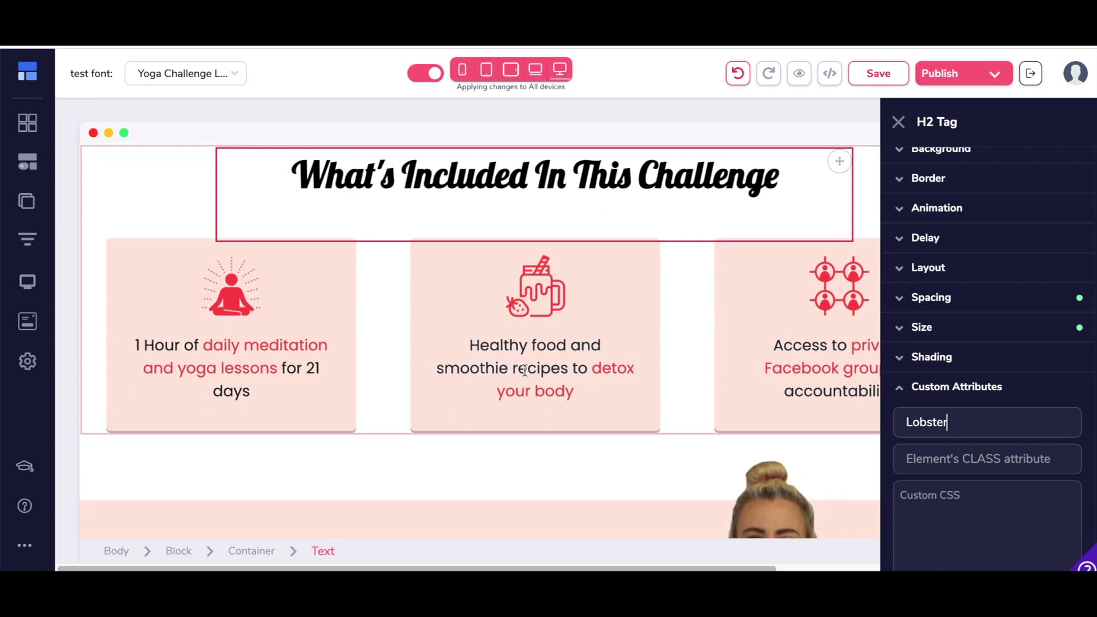
{"action": "left_click", "coordinate": [587, 392]}
{"action": "left_click", "coordinate": [988, 568]}
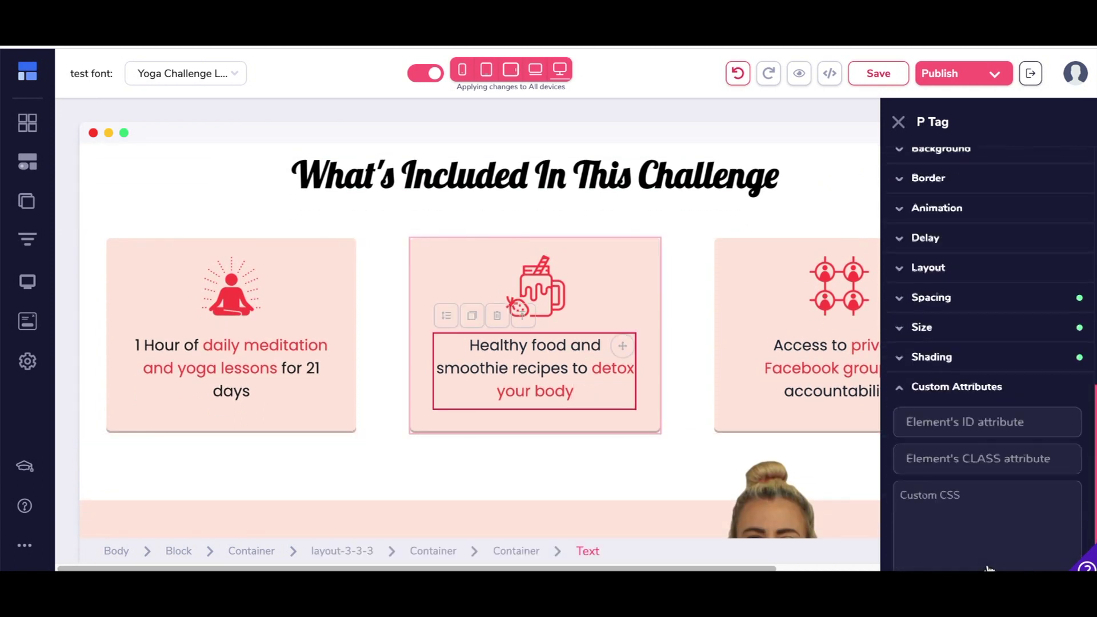
{"action": "left_click", "coordinate": [973, 419]}
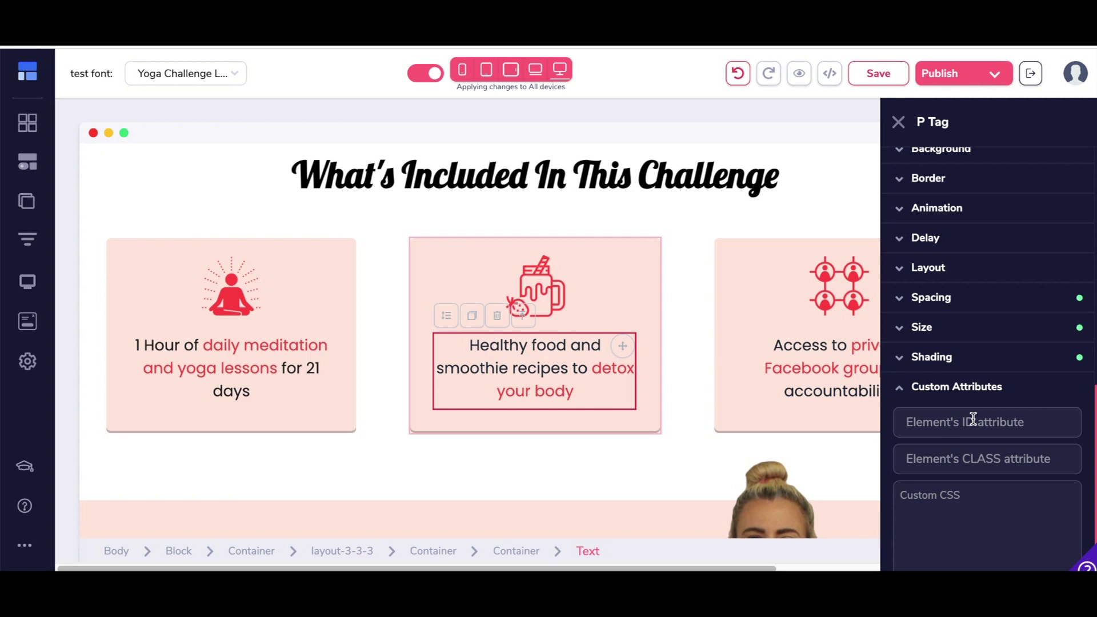
{"action": "type", "text": "Lobster"}
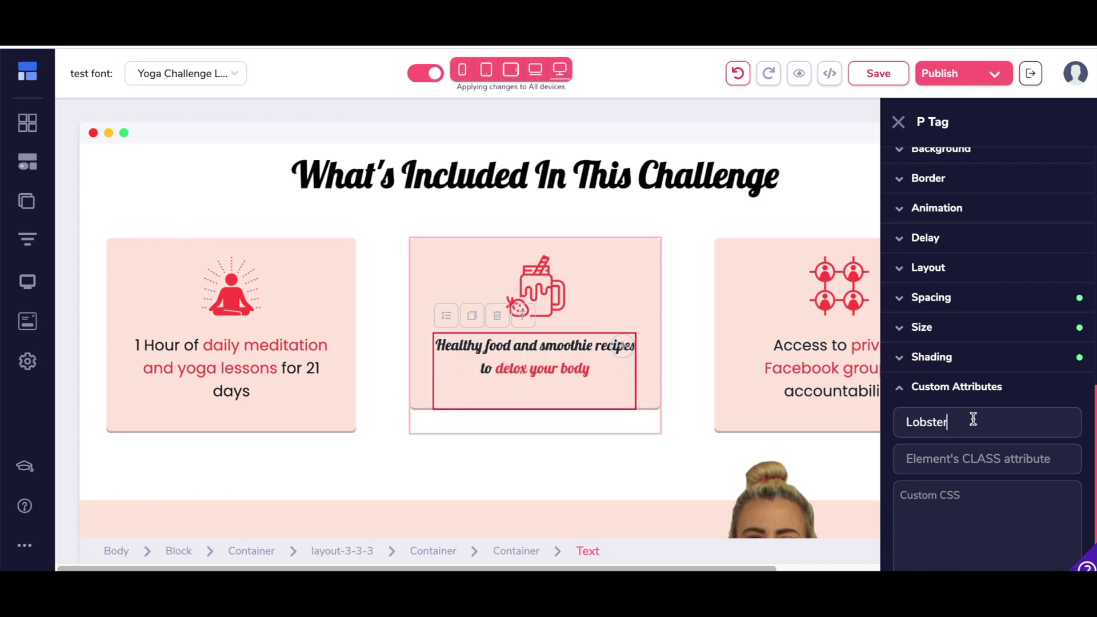